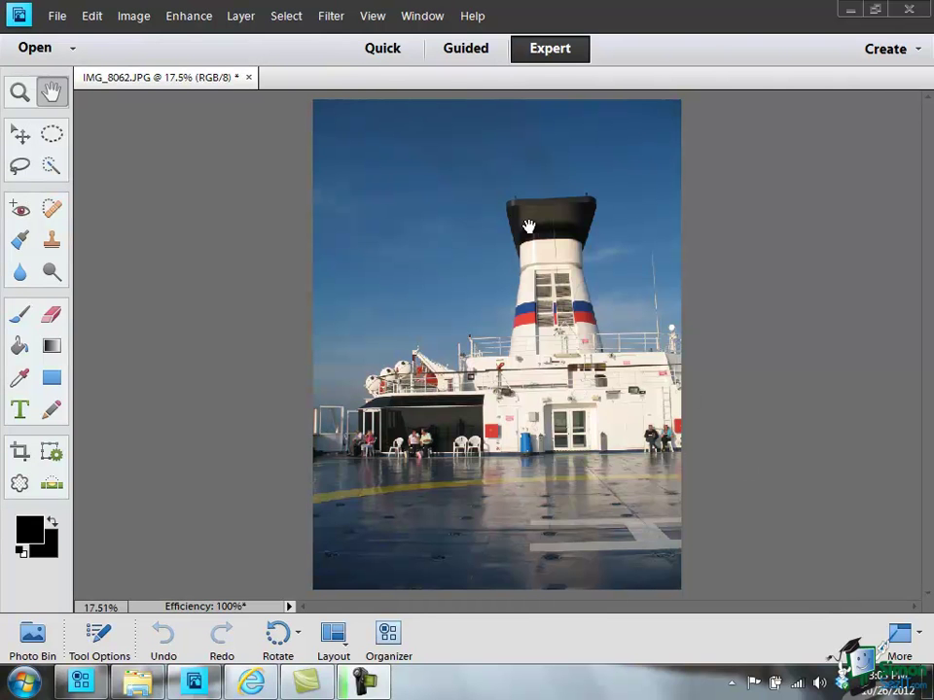
Show the Layers panel for IMG_8062.JPG, listing its single Background layer
{"action": "left_click", "coordinate": [431, 20]}
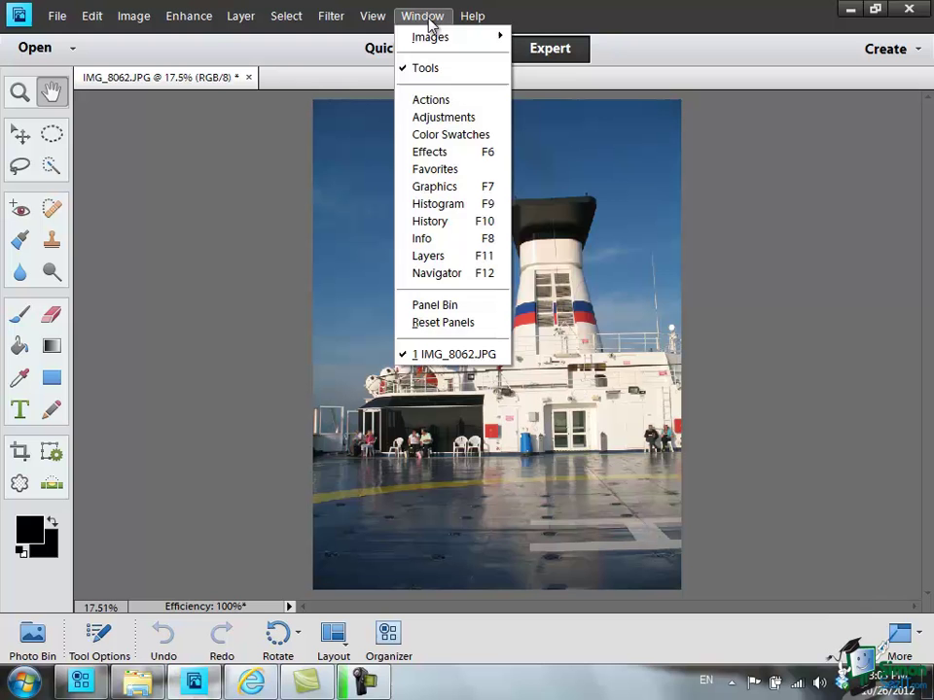
{"action": "left_click", "coordinate": [465, 259]}
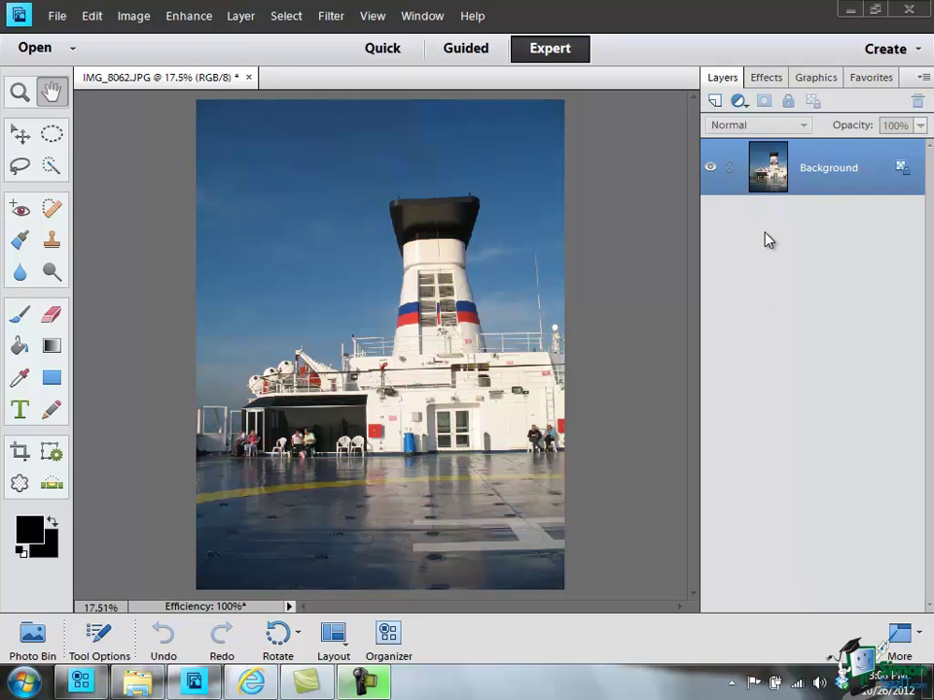
Duplicate the Background layer to create a Background copy layer above it
{"action": "right_click", "coordinate": [793, 175]}
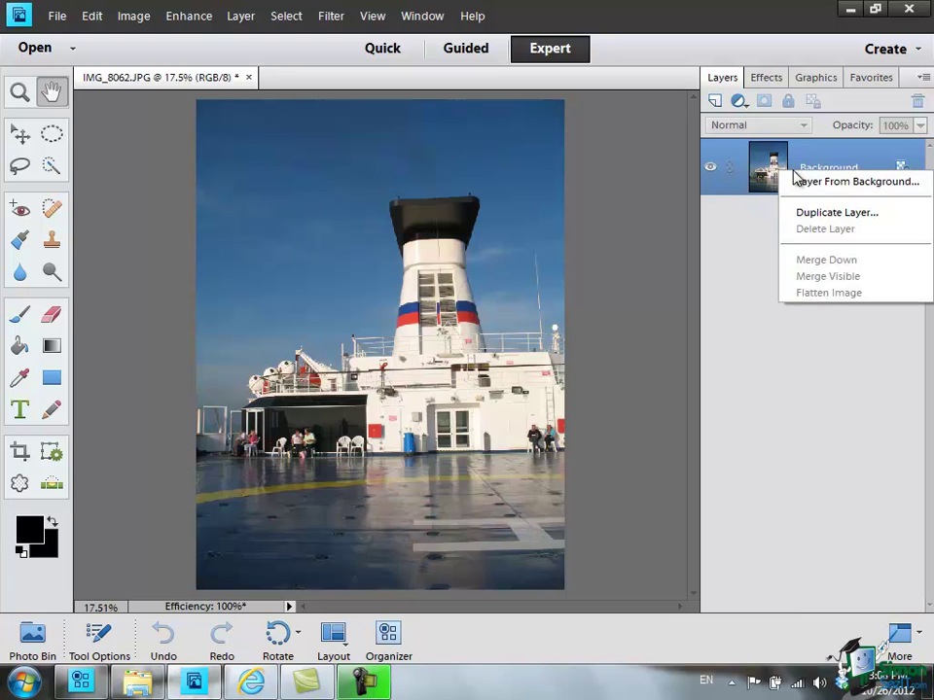
{"action": "left_click", "coordinate": [869, 215]}
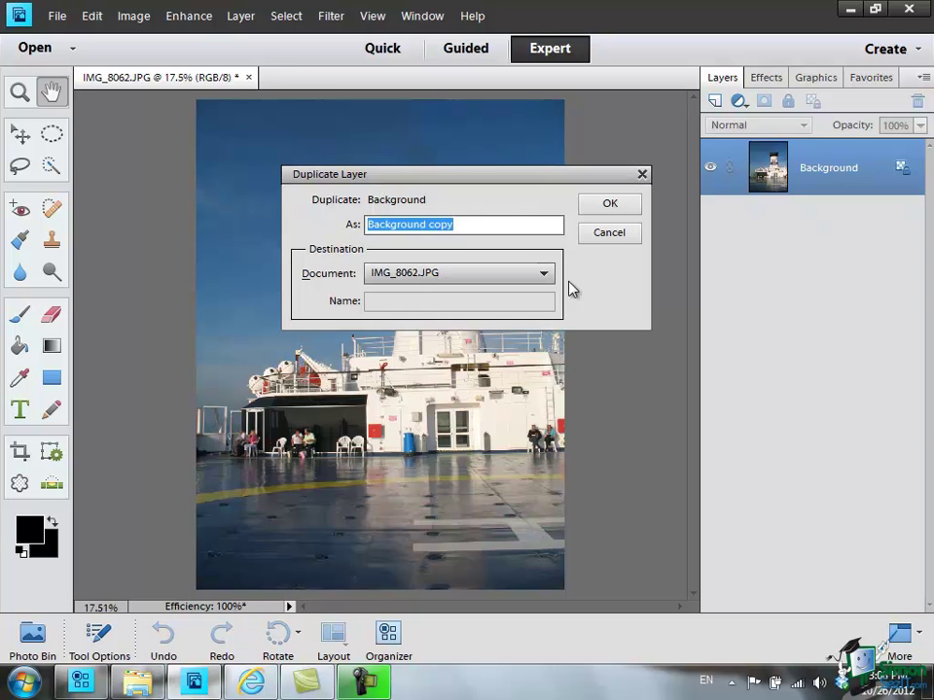
{"action": "left_click", "coordinate": [610, 205]}
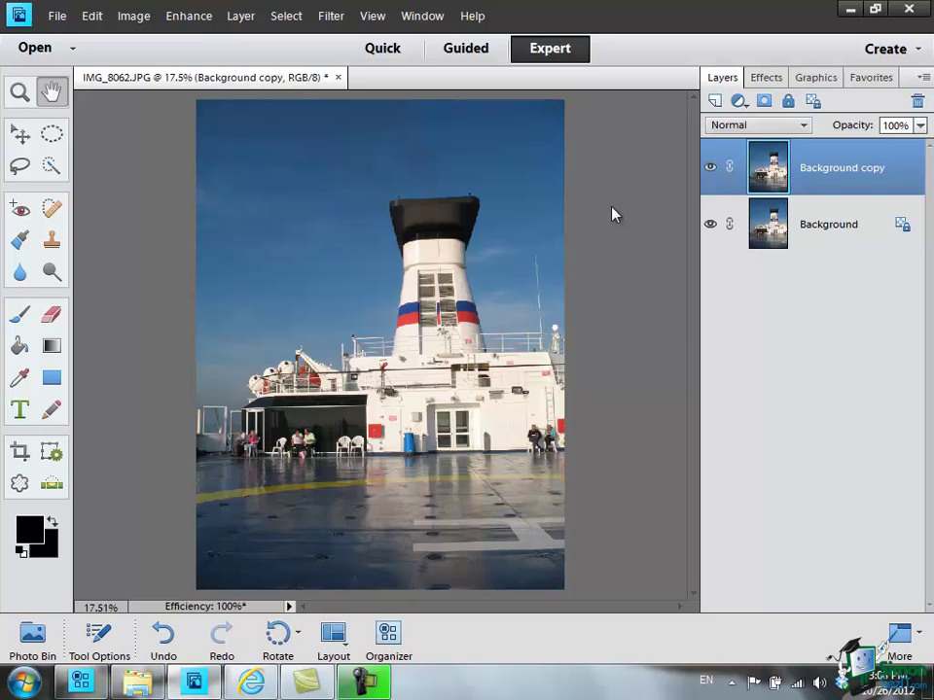
Switch between the two layers, leaving the original Background layer active
{"action": "left_click", "coordinate": [836, 243]}
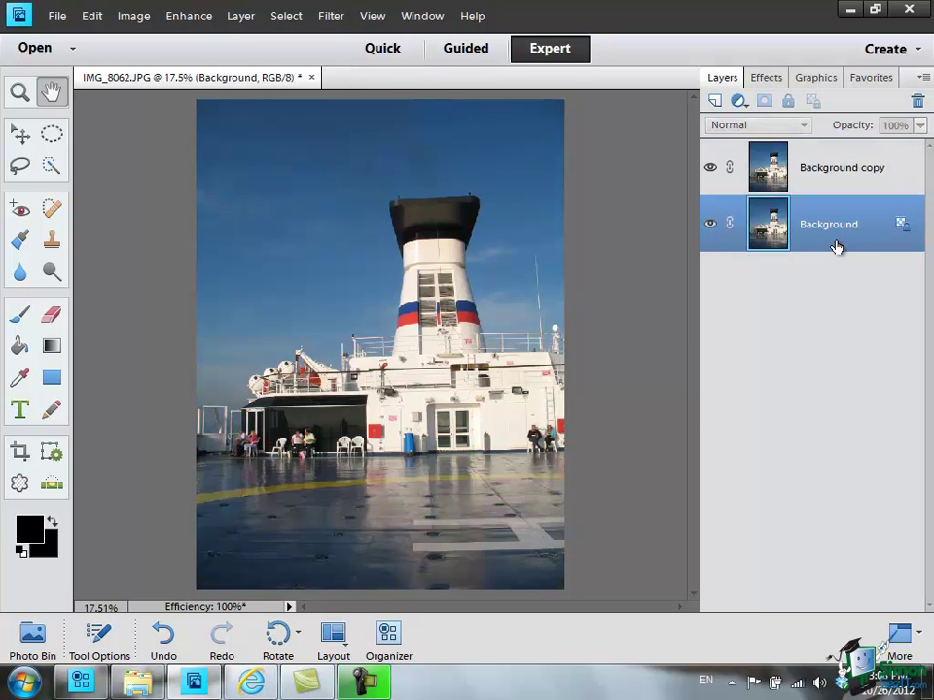
{"action": "left_click", "coordinate": [836, 175]}
{"action": "left_click", "coordinate": [836, 237]}
{"action": "left_click", "coordinate": [836, 181]}
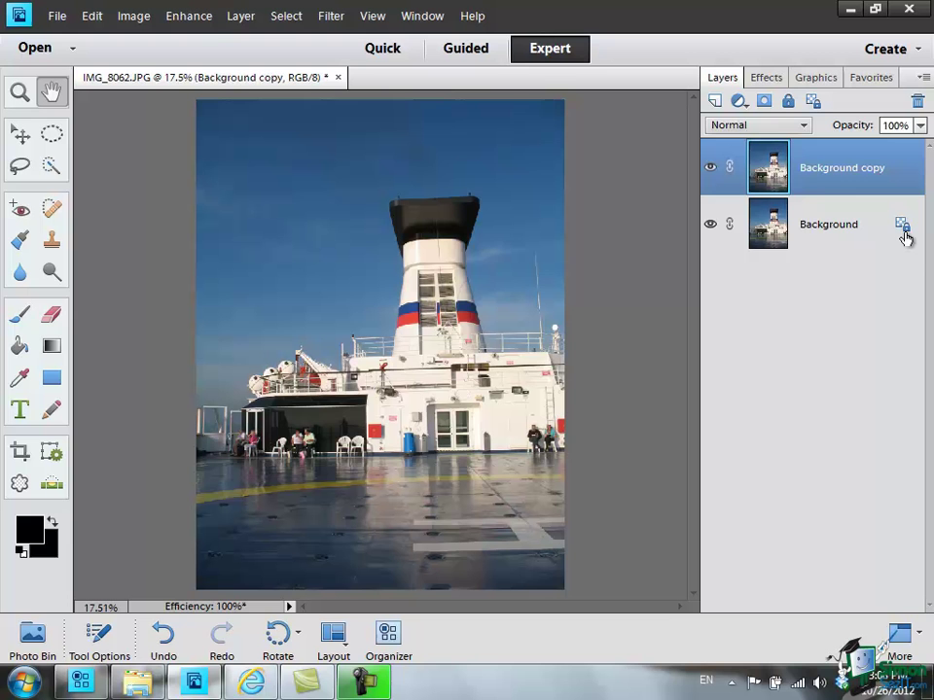
{"action": "mouse_move", "coordinate": [904, 239]}
{"action": "left_click", "coordinate": [826, 242]}
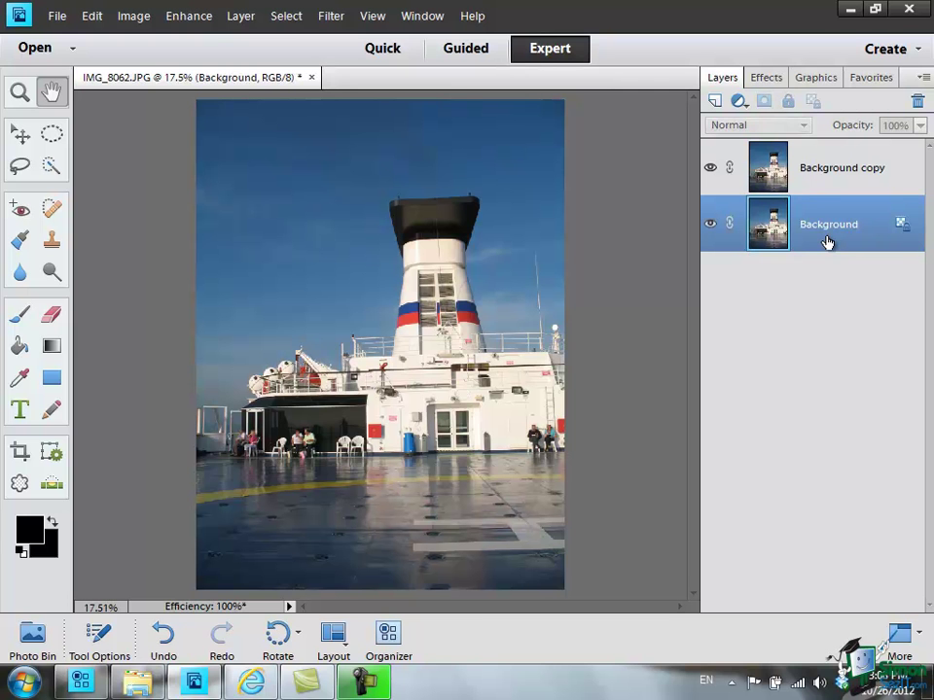
{"action": "left_click", "coordinate": [837, 175]}
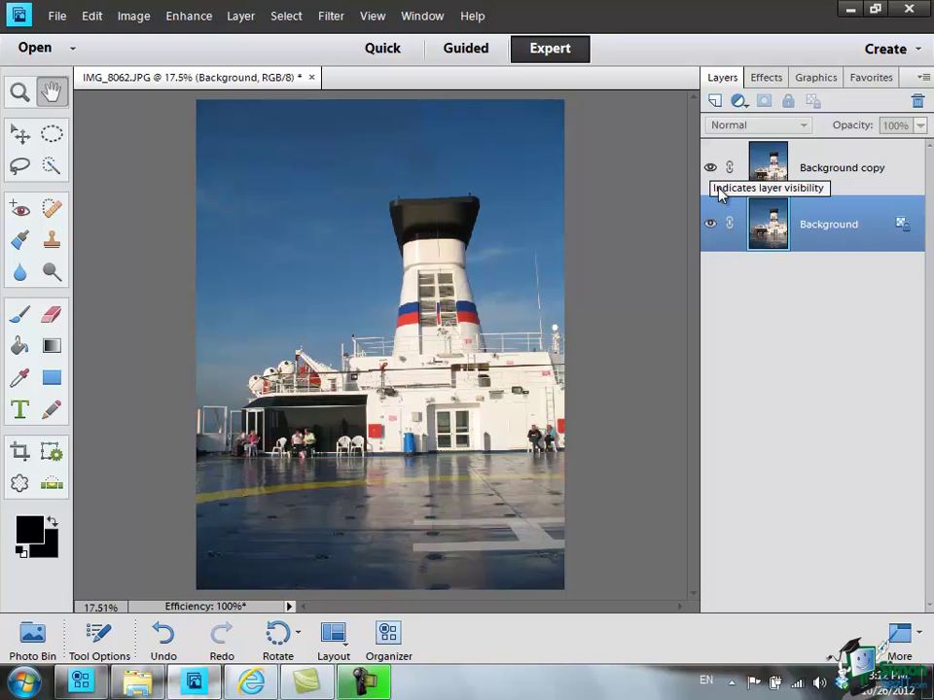
{"action": "left_click", "coordinate": [711, 168]}
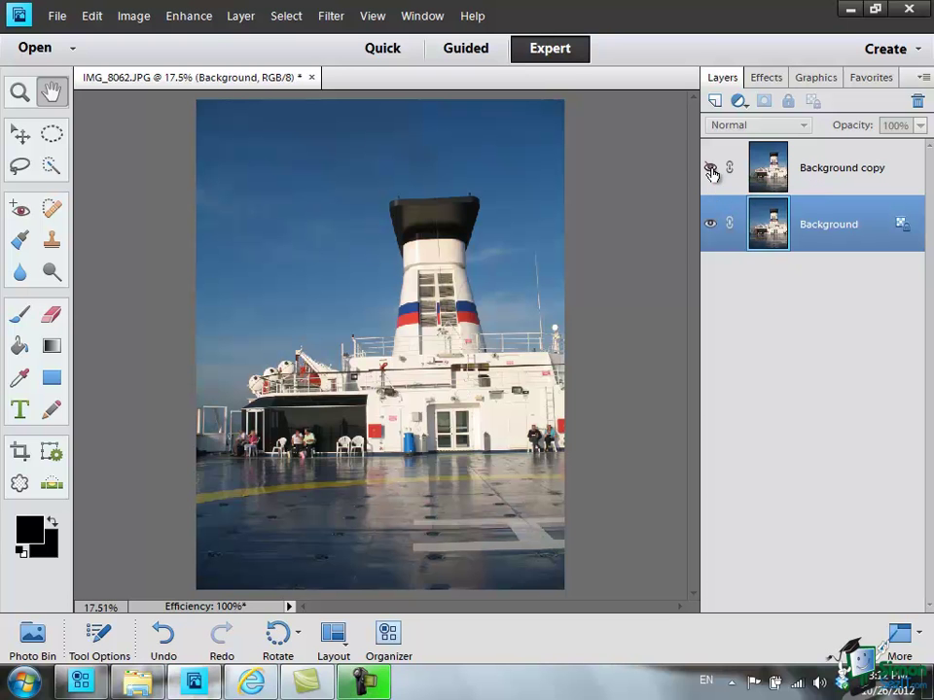
{"action": "left_click", "coordinate": [711, 226]}
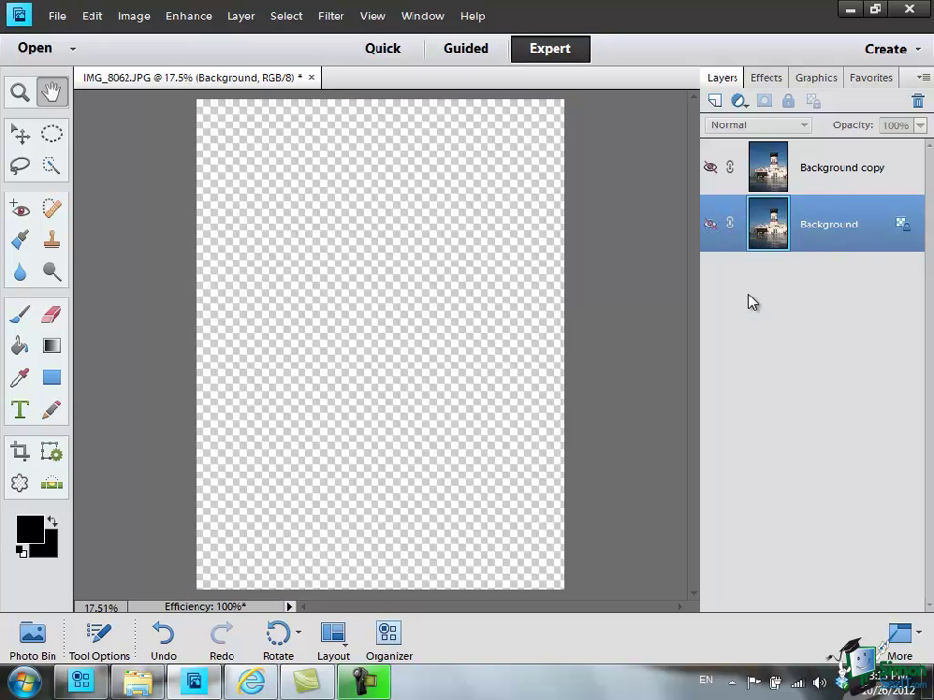
{"action": "left_click", "coordinate": [709, 226]}
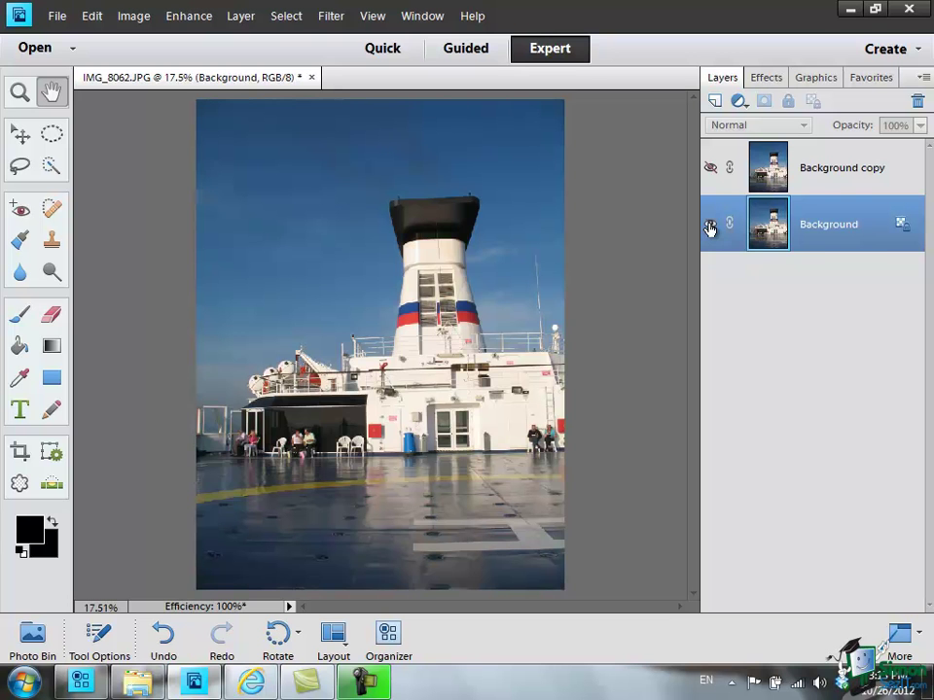
{"action": "left_click", "coordinate": [709, 169]}
Cut an elliptical selection over the funnel top out of the Background copy layer
{"action": "left_click", "coordinate": [818, 173]}
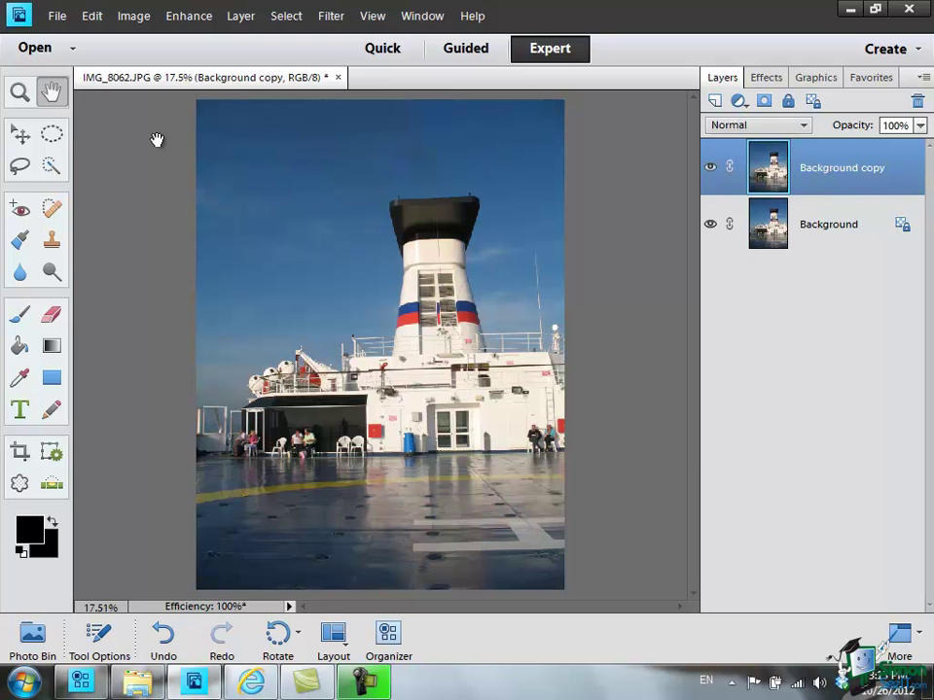
{"action": "left_click", "coordinate": [52, 137]}
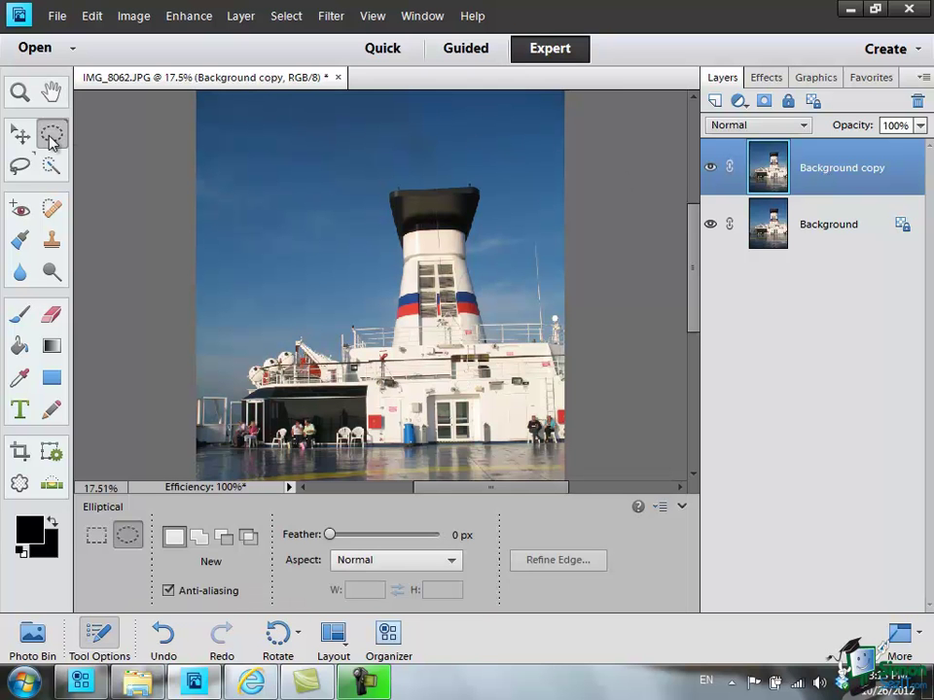
{"action": "left_click_drag", "start_coordinate": [252, 166], "coordinate": [541, 309]}
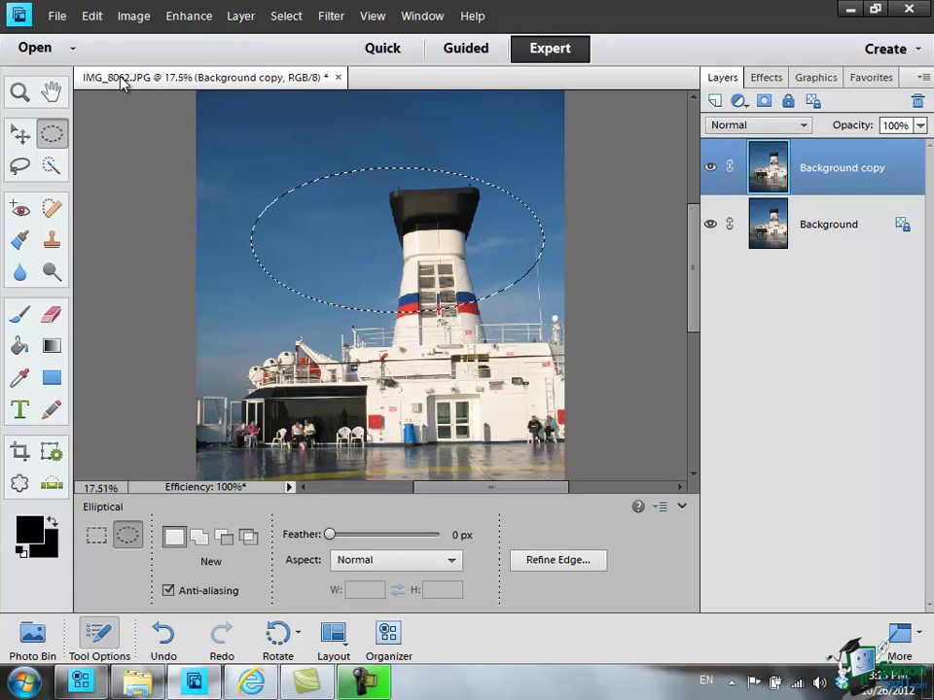
{"action": "left_click", "coordinate": [91, 19]}
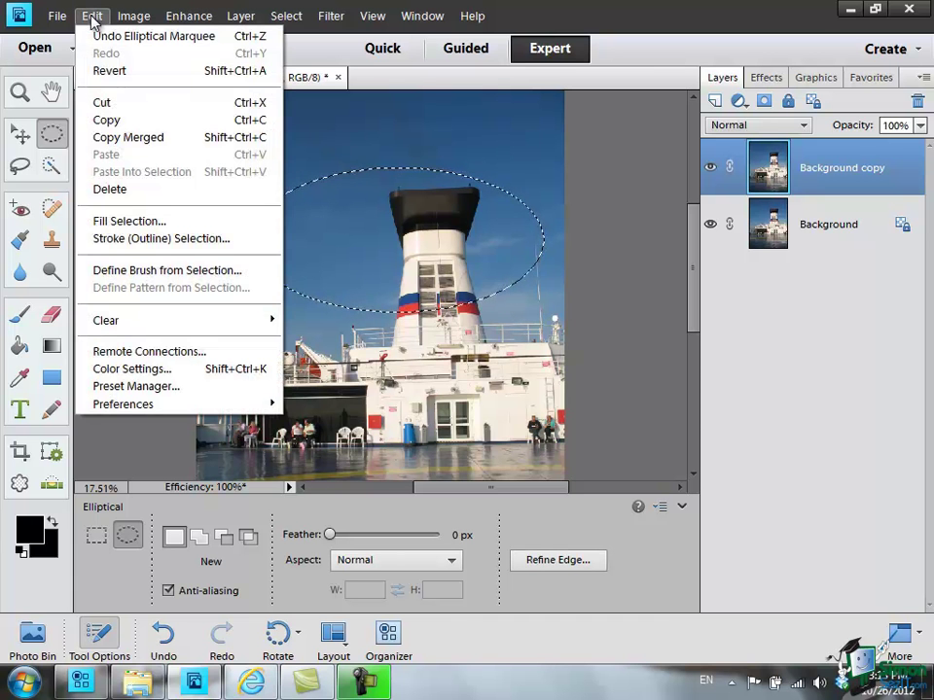
{"action": "left_click", "coordinate": [101, 104]}
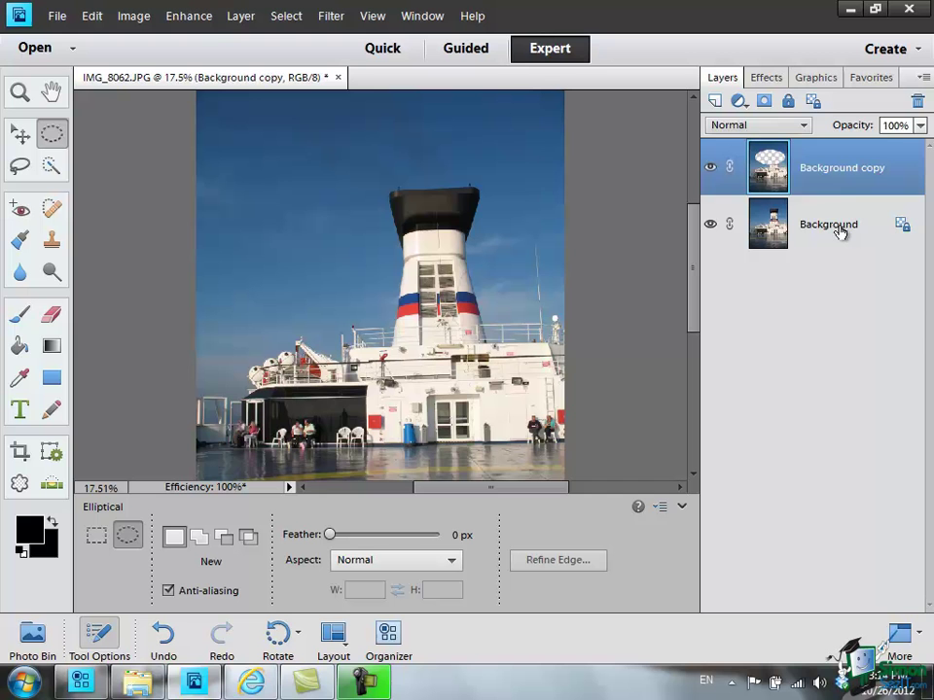
Hide and then re-show the Background layer to check the oval hole in Background copy
{"action": "left_click", "coordinate": [711, 226]}
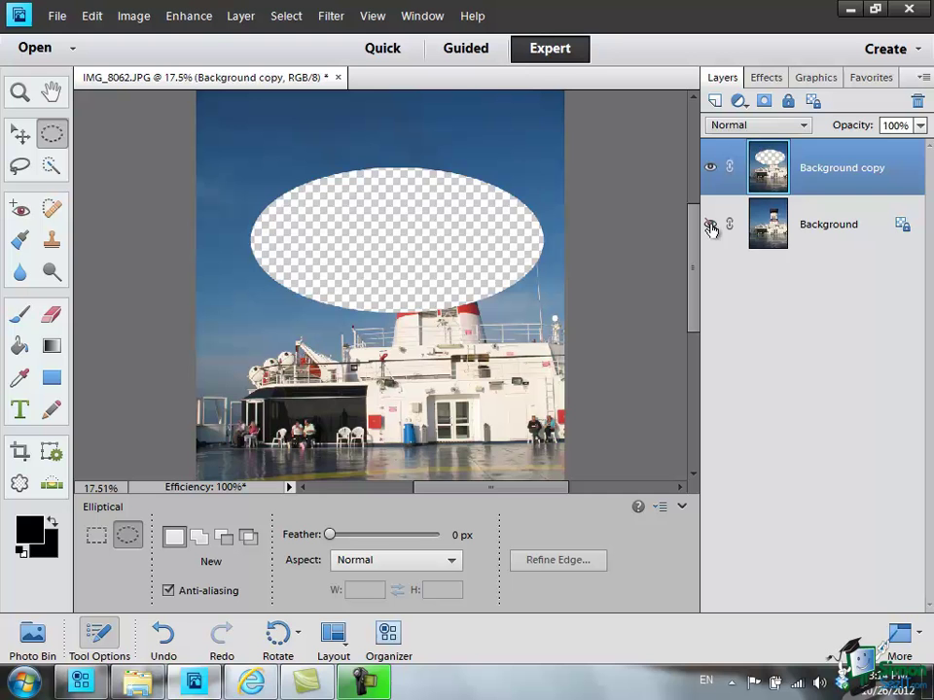
{"action": "left_click", "coordinate": [710, 227]}
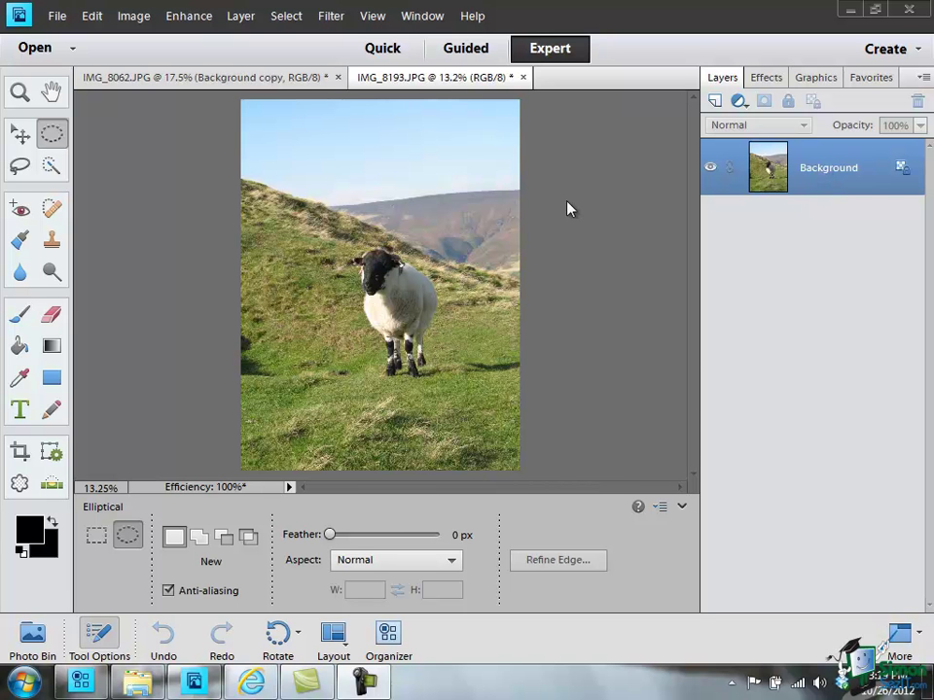
Quick-select the black-faced sheep in IMG_8193.JPG and copy it
{"action": "left_click", "coordinate": [51, 167]}
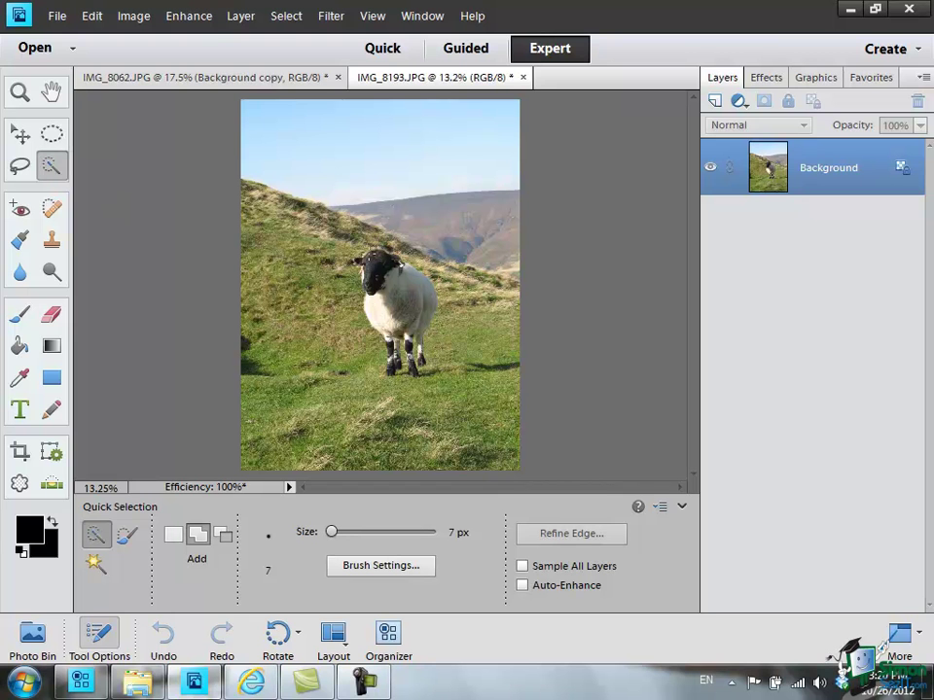
{"action": "left_click", "coordinate": [374, 268]}
{"action": "left_click_drag", "start_coordinate": [376, 288], "coordinate": [389, 330]}
{"action": "left_click", "coordinate": [421, 302]}
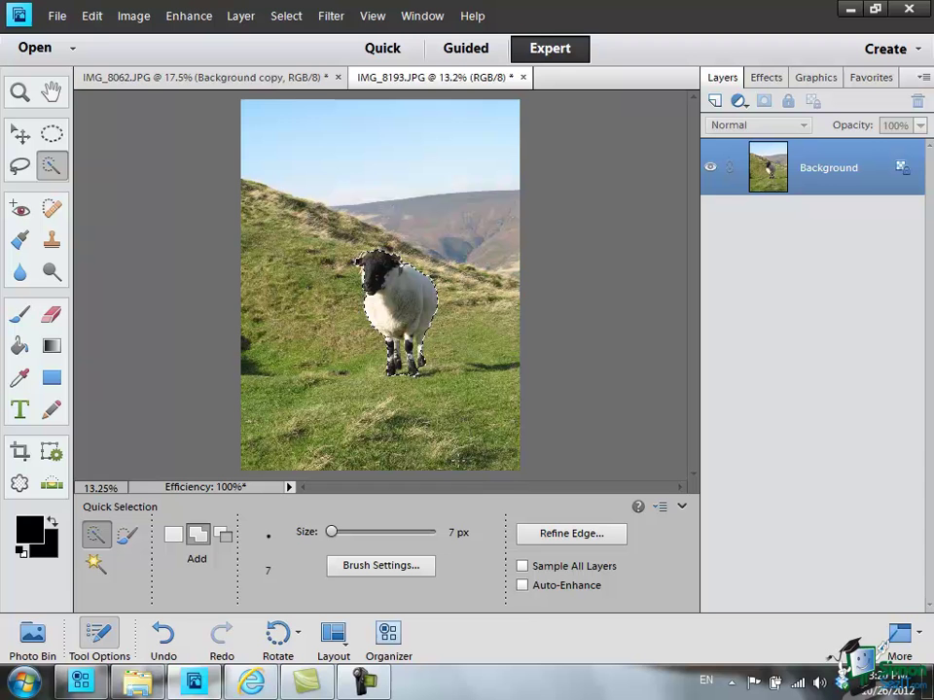
{"action": "left_click", "coordinate": [94, 22]}
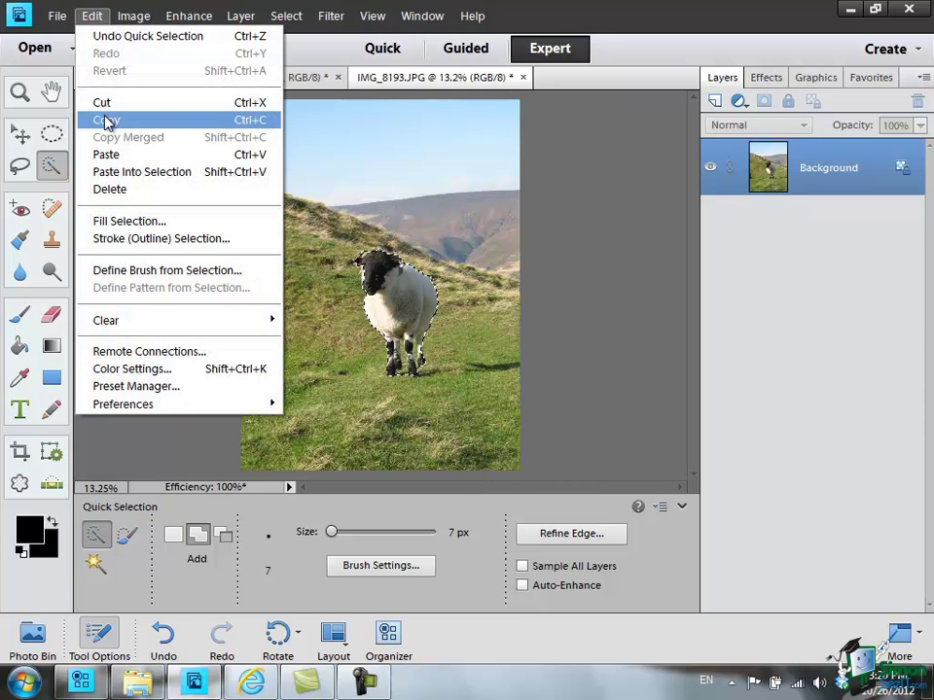
{"action": "left_click", "coordinate": [105, 120]}
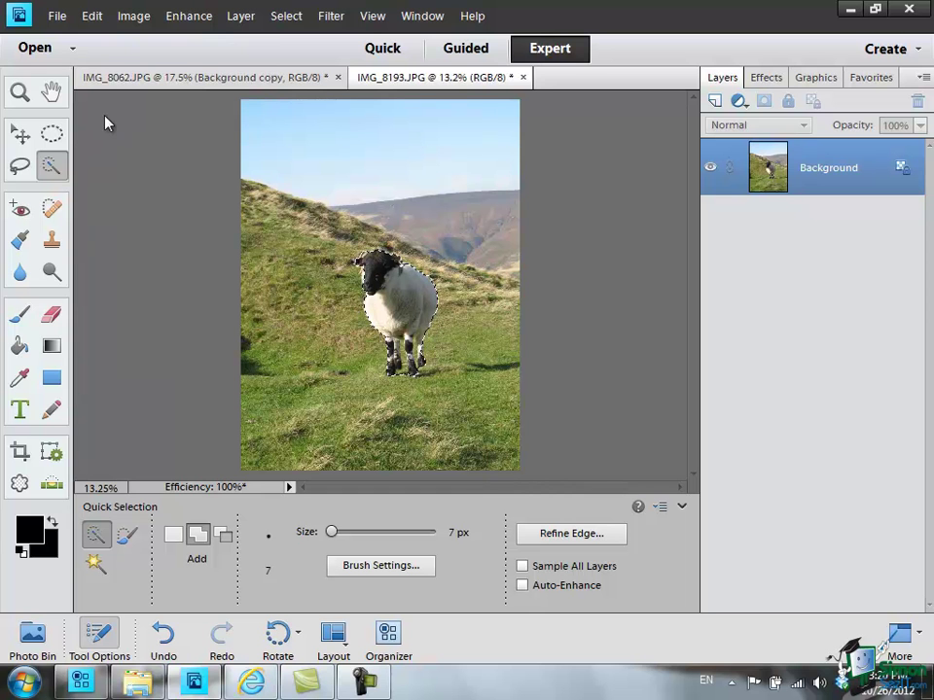
Switch back to IMG_8062.JPG and paste the sheep in as Layer 1
{"action": "left_click", "coordinate": [431, 19]}
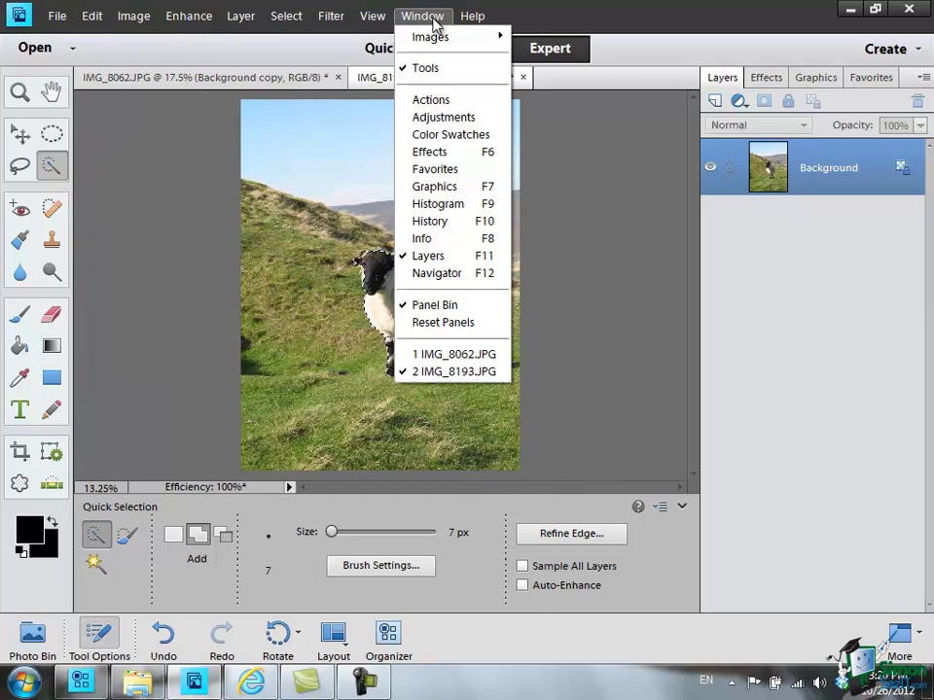
{"action": "left_click", "coordinate": [483, 354]}
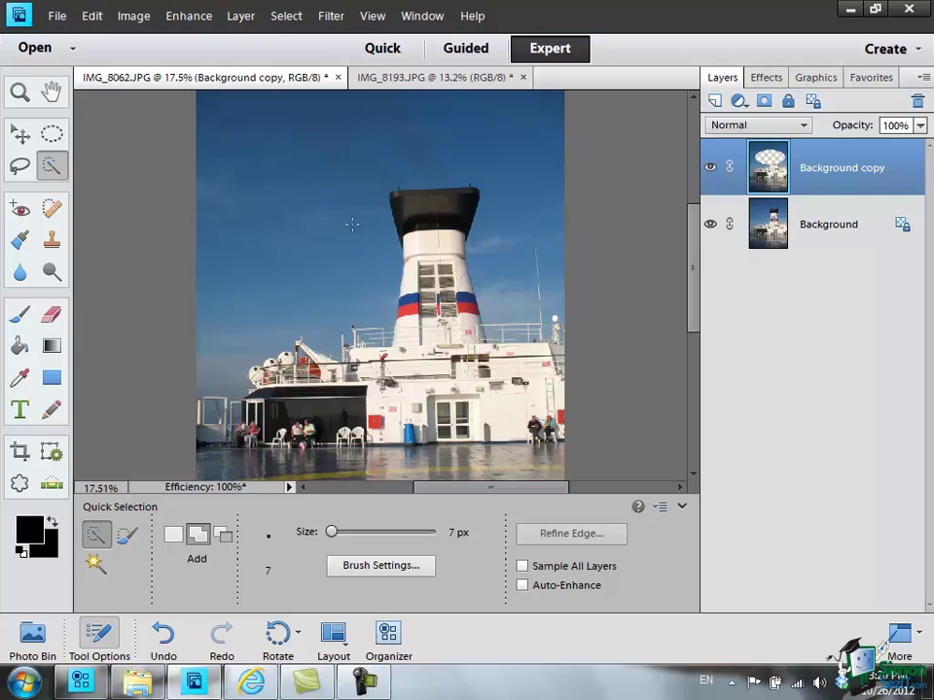
{"action": "left_click", "coordinate": [90, 16]}
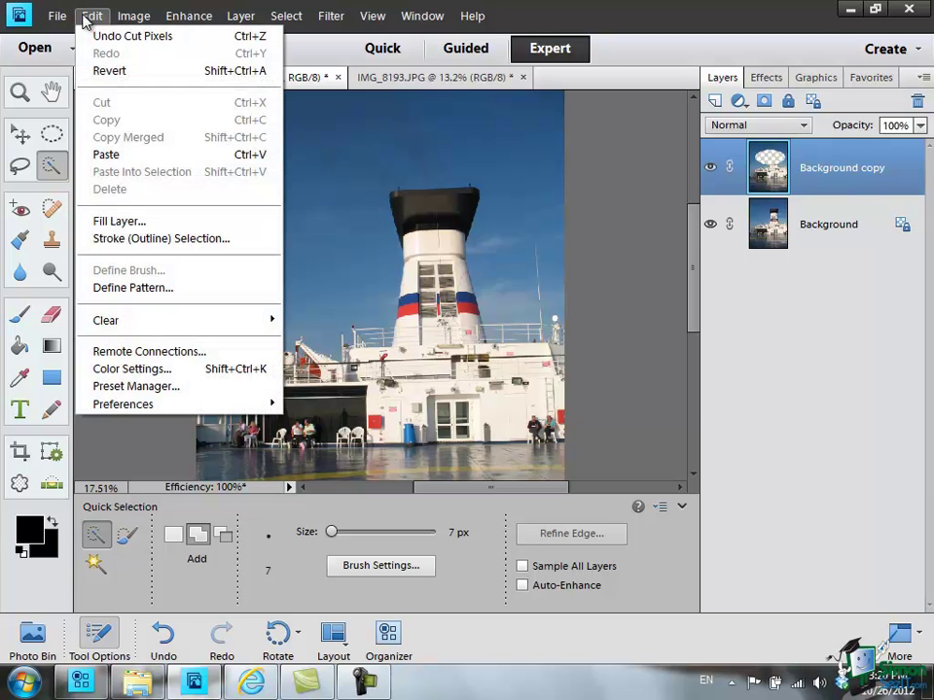
{"action": "left_click", "coordinate": [107, 155]}
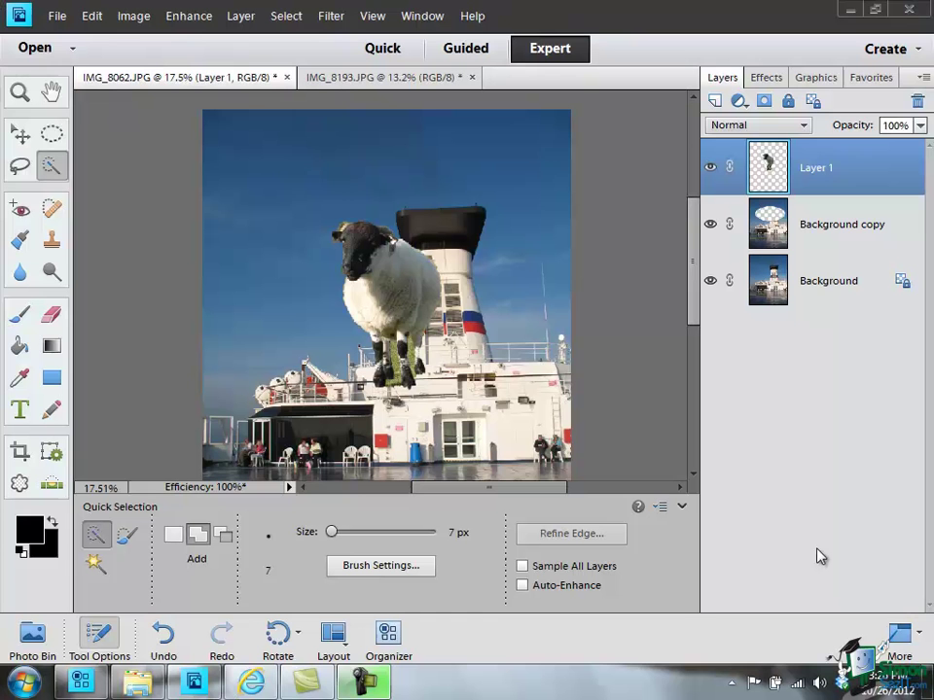
Drag the Layer 1 sheep down onto the ferry deck, then select Background copy
{"action": "left_click", "coordinate": [100, 633]}
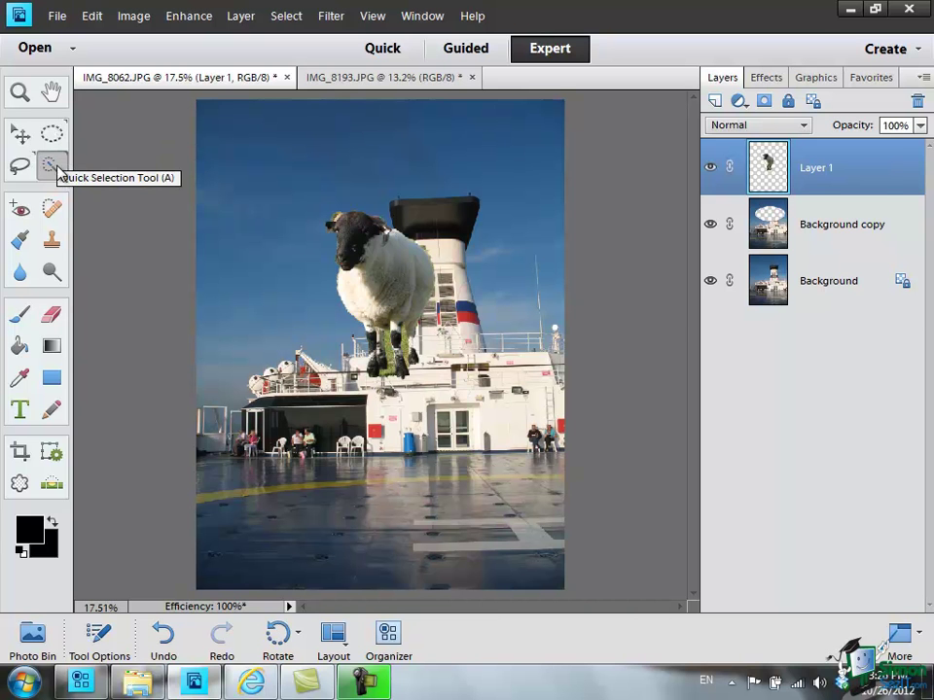
{"action": "left_click", "coordinate": [20, 136]}
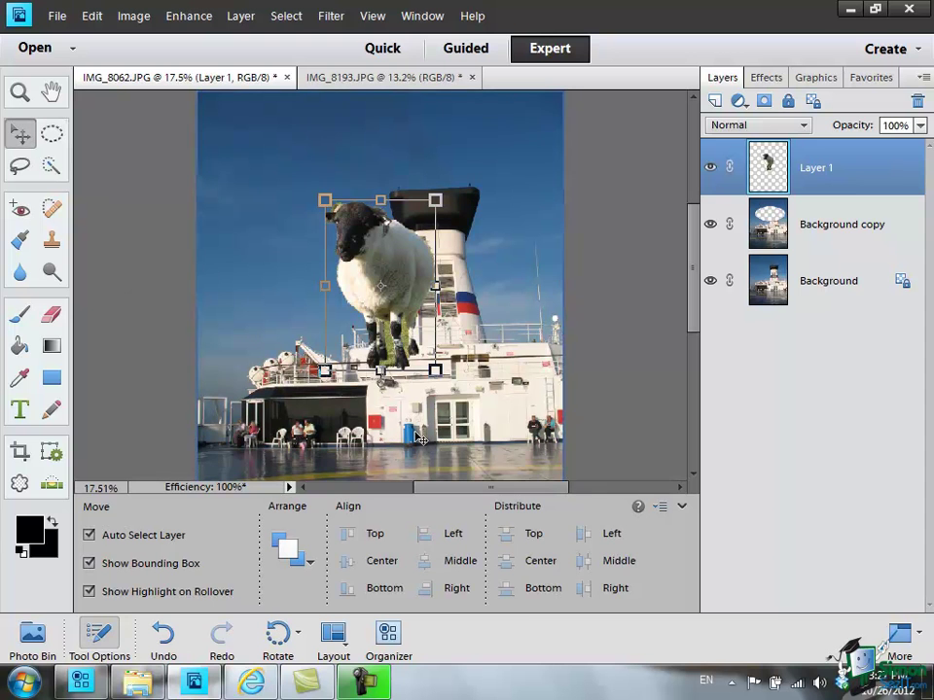
{"action": "left_click", "coordinate": [99, 637]}
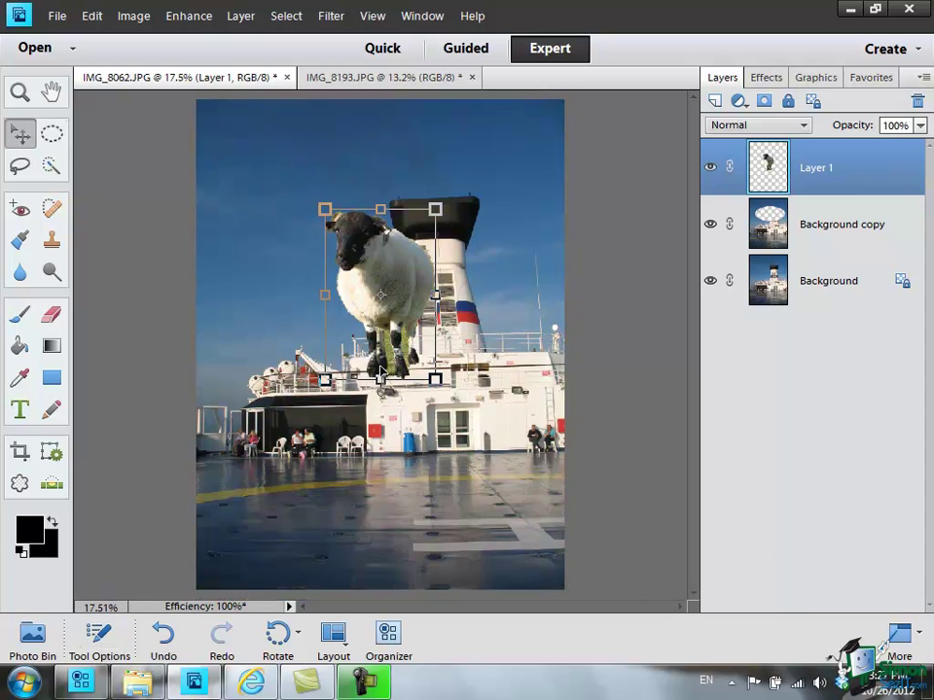
{"action": "left_click_drag", "start_coordinate": [380, 260], "coordinate": [456, 443]}
{"action": "left_click", "coordinate": [335, 559]}
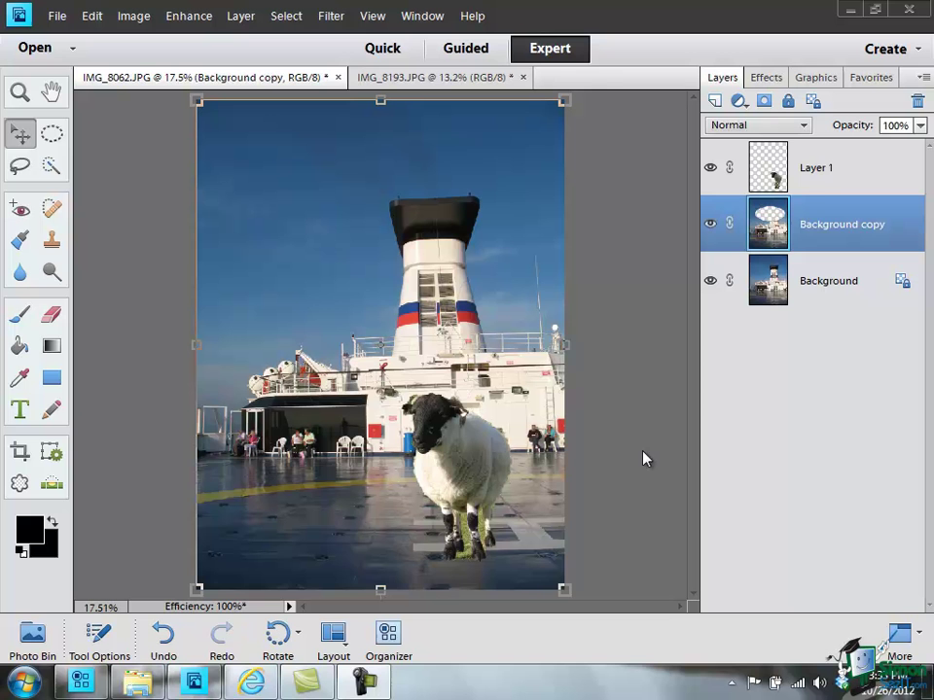
Rename the sheep's Layer 1 to 'Sheep'
{"action": "left_click", "coordinate": [815, 175]}
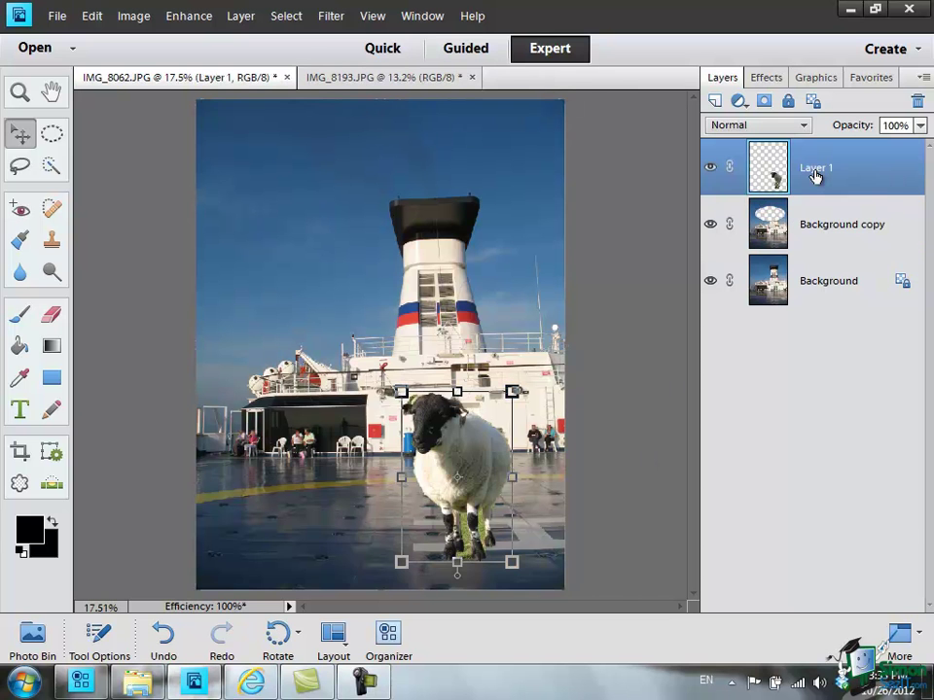
{"action": "right_click", "coordinate": [817, 177]}
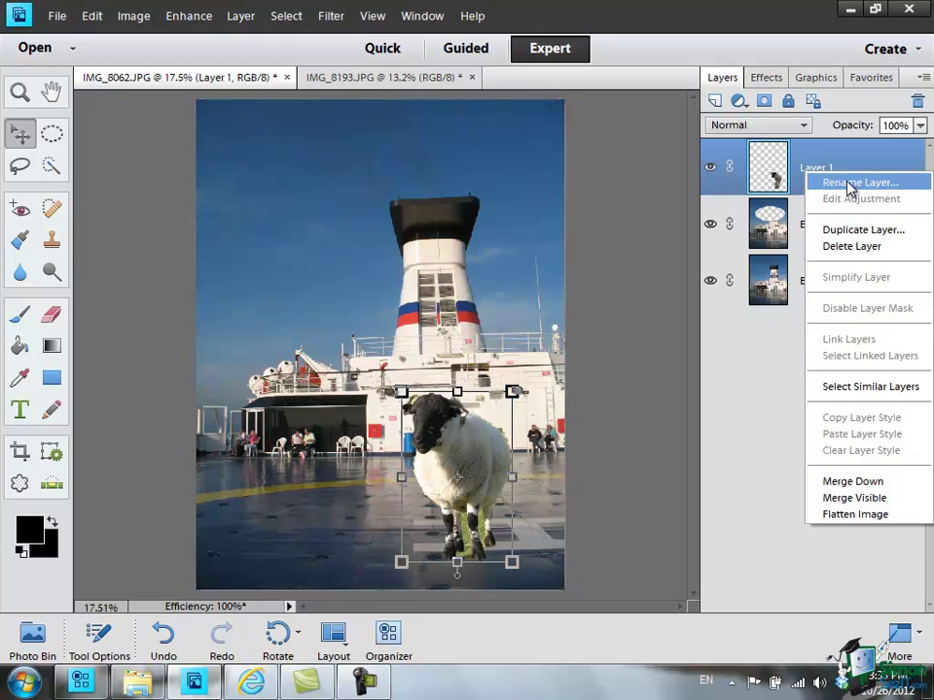
{"action": "left_click", "coordinate": [848, 184]}
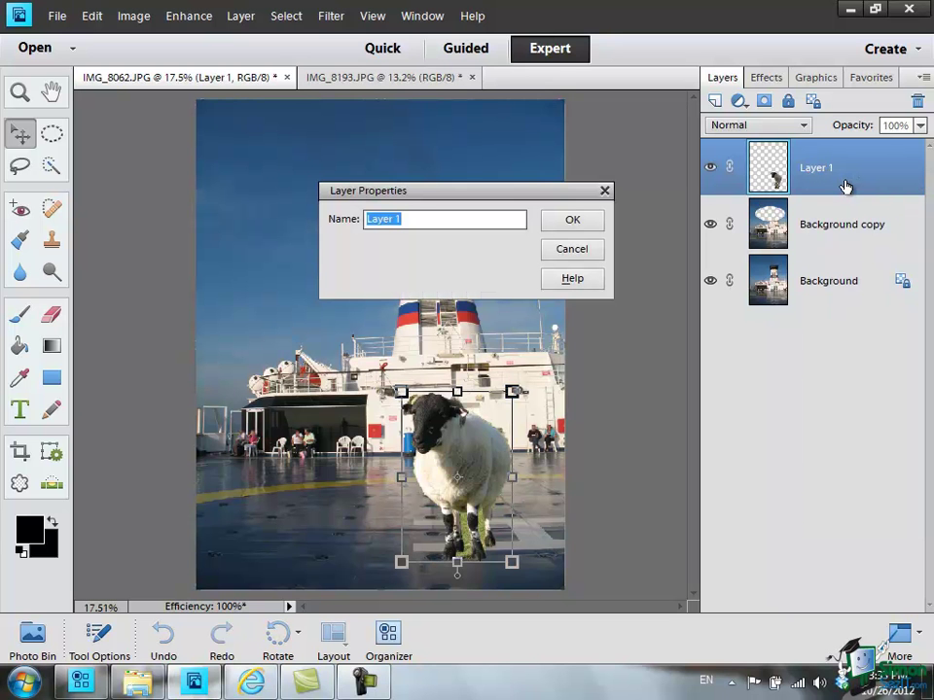
{"action": "type", "text": "Sheep"}
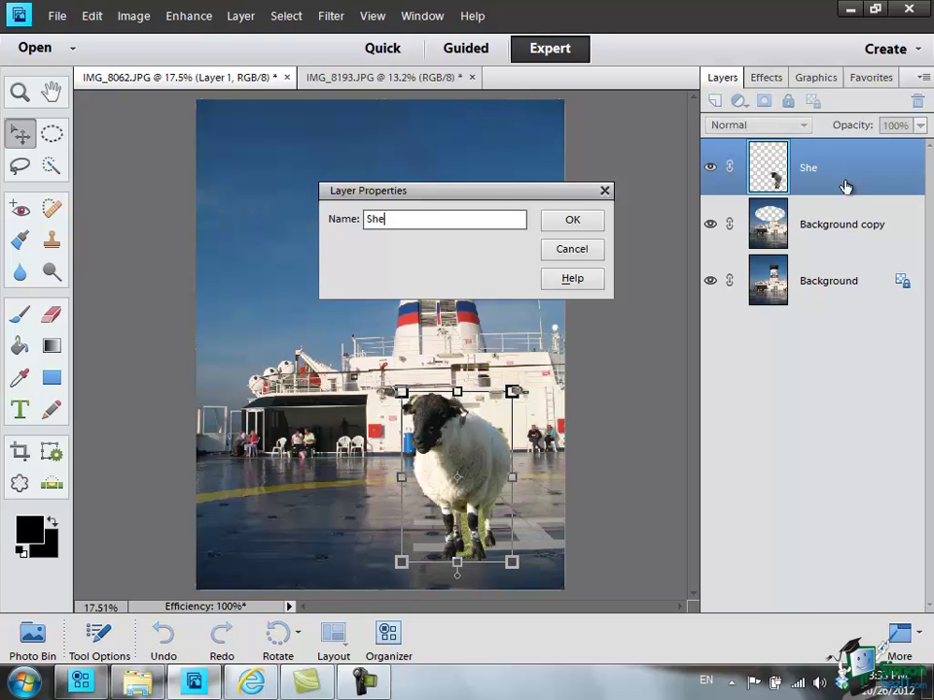
{"action": "left_click", "coordinate": [573, 221]}
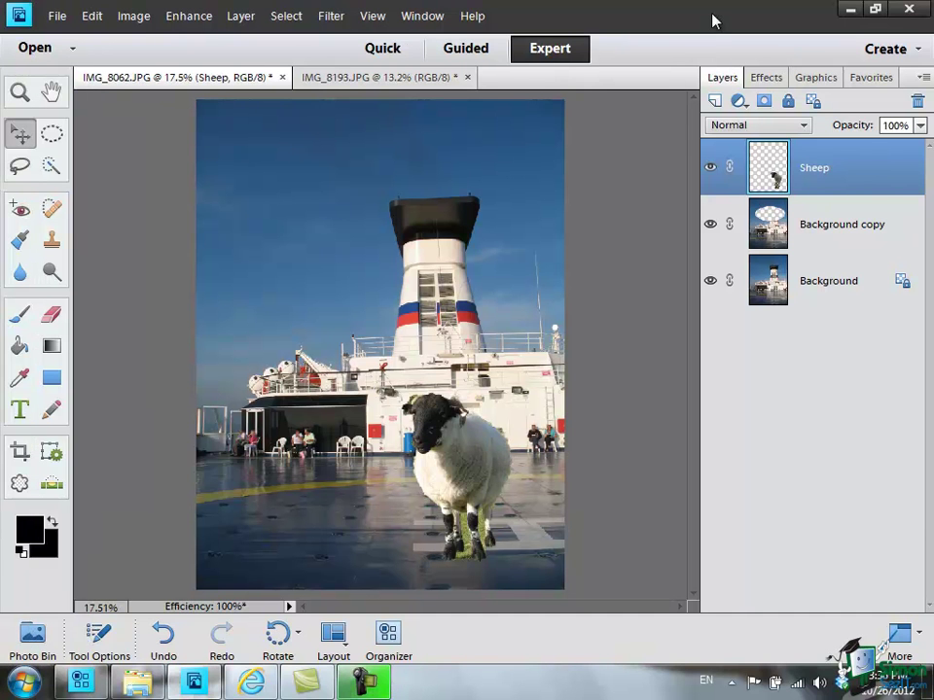
Duplicate the Sheep layer, naming the copy 'Another Sheep'
{"action": "right_click", "coordinate": [807, 177]}
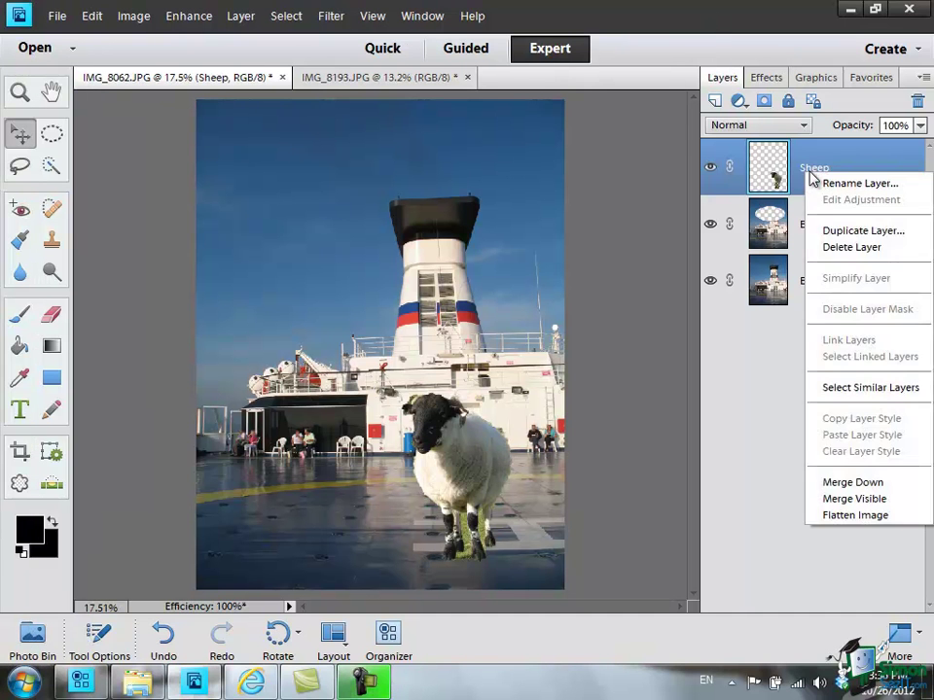
{"action": "left_click", "coordinate": [857, 230]}
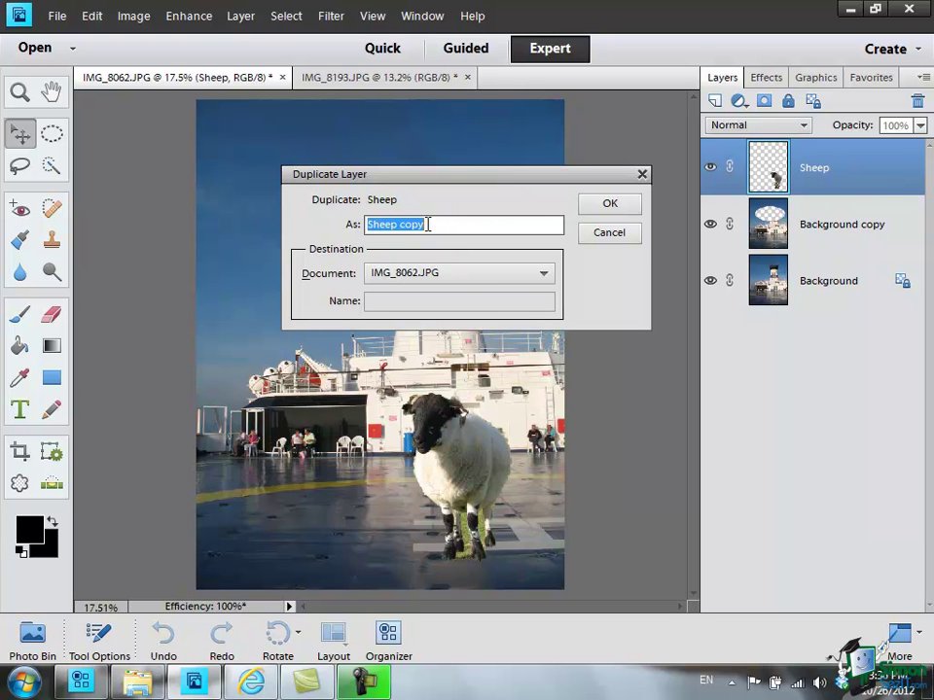
{"action": "left_click", "coordinate": [499, 228]}
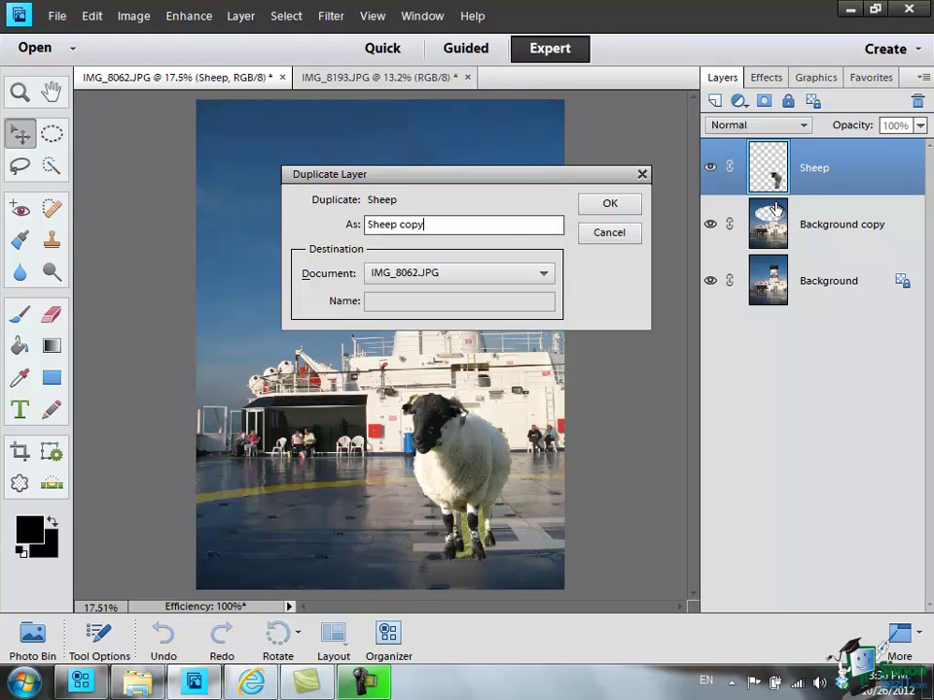
{"action": "key", "text": "BackSpace"}
{"action": "key", "text": "BackSpace"}
{"action": "key", "text": "BackSpace"}
{"action": "key", "text": "BackSpace"}
{"action": "key", "text": "BackSpace"}
{"action": "key", "text": "Home"}
{"action": "type", "text": "Another"}
{"action": "left_click", "coordinate": [610, 206]}
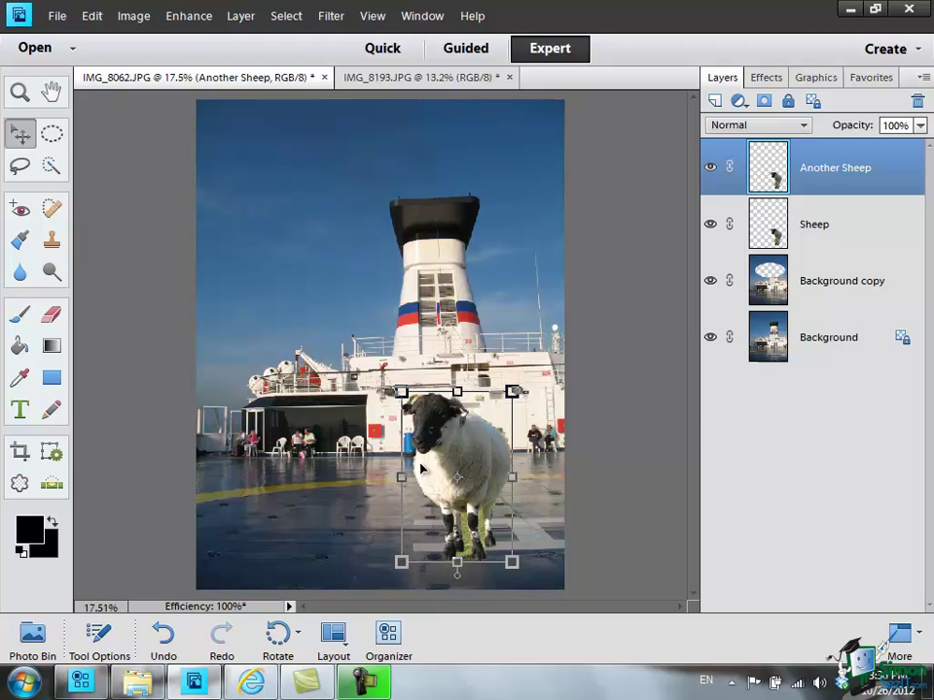
Drag the Another Sheep copy left across the deck, then select the Background layer
{"action": "left_click", "coordinate": [22, 138]}
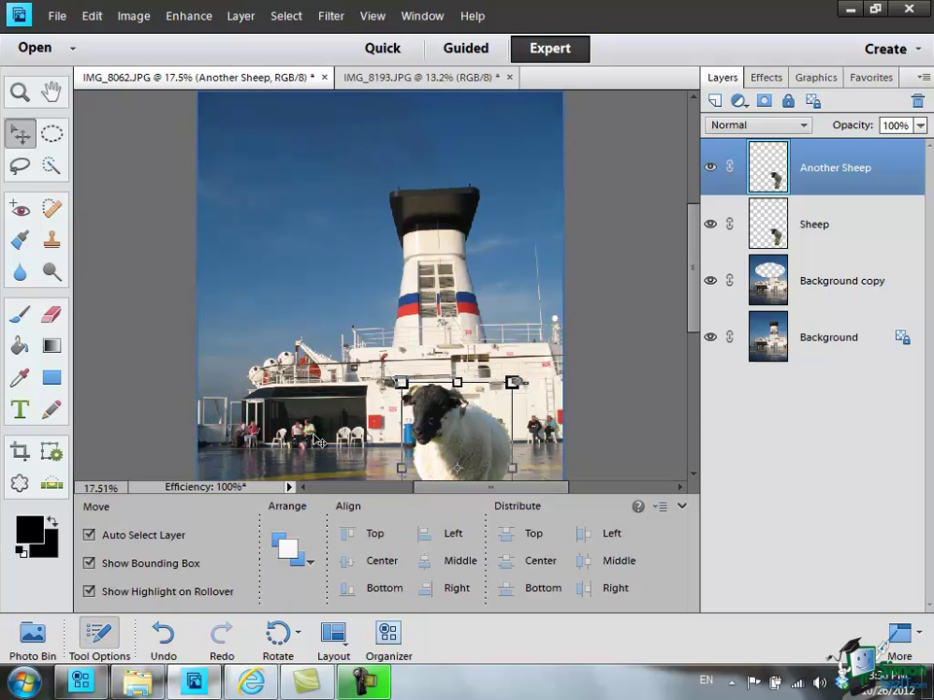
{"action": "left_click", "coordinate": [95, 642]}
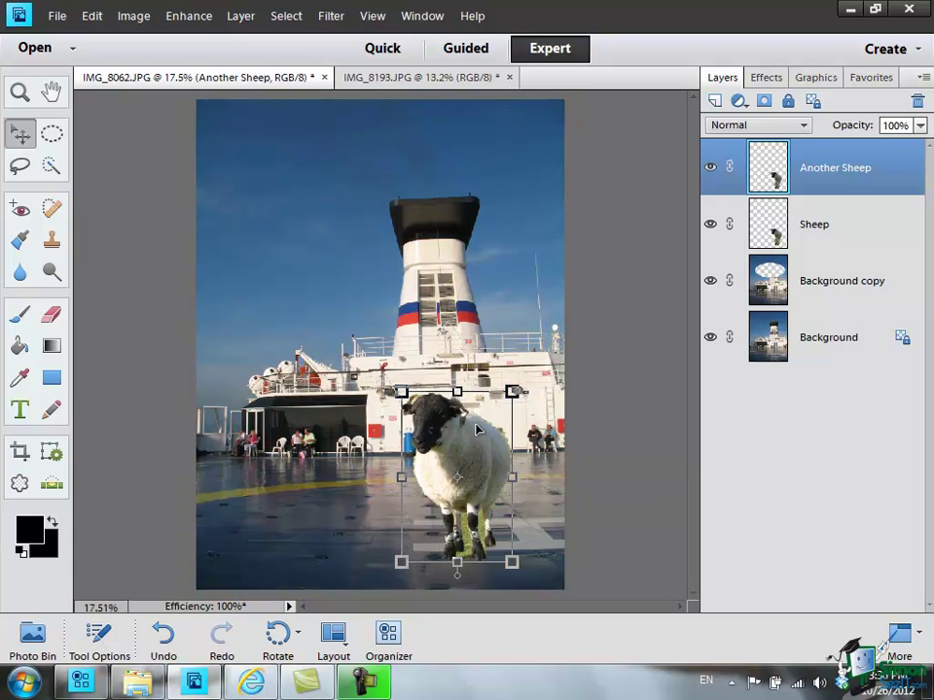
{"action": "left_click_drag", "start_coordinate": [468, 461], "coordinate": [304, 462]}
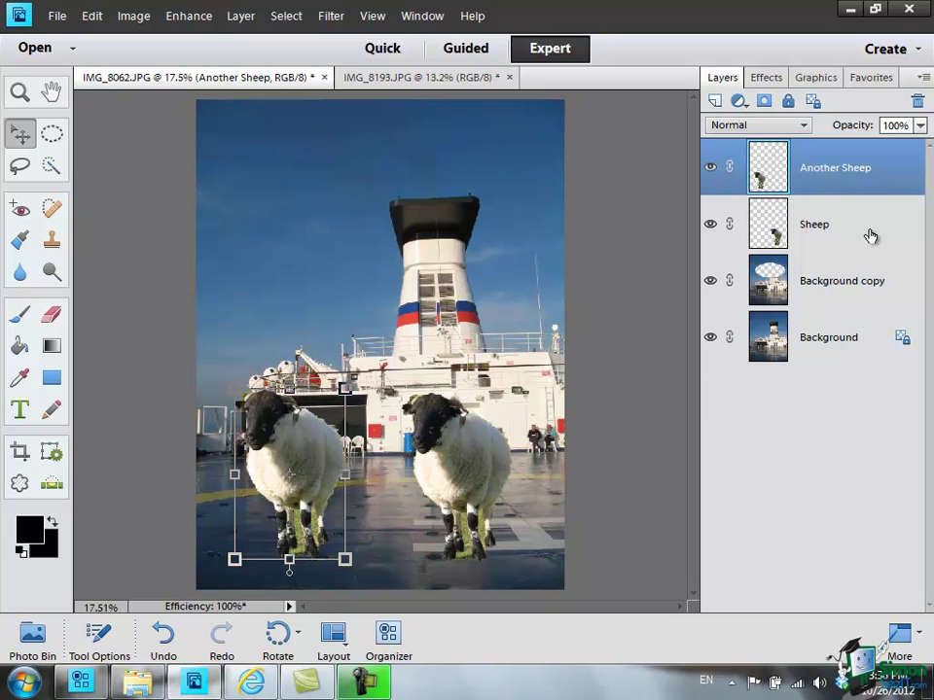
{"action": "left_click", "coordinate": [599, 402]}
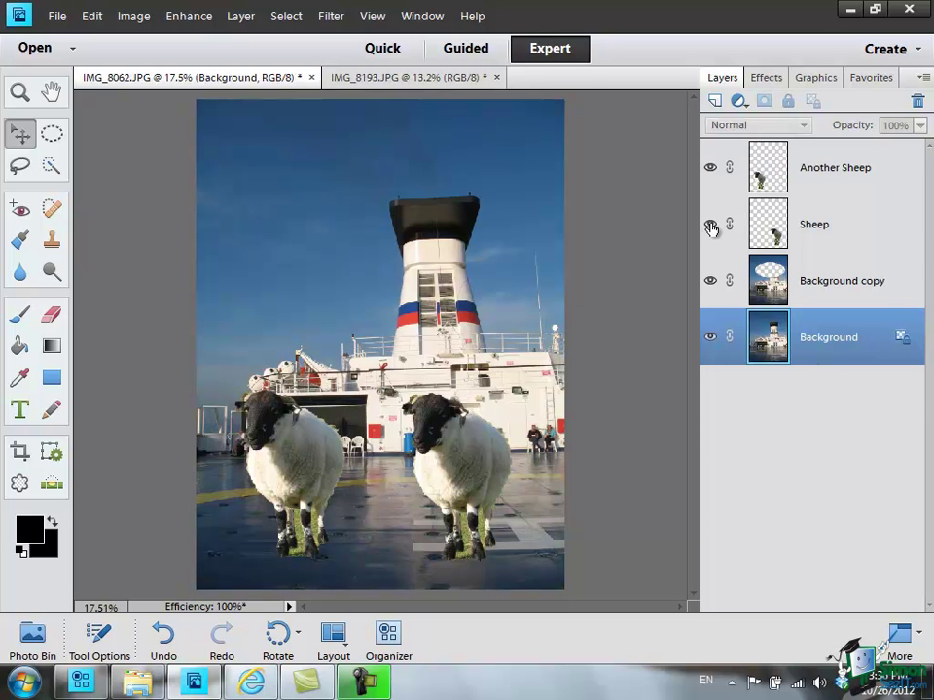
{"action": "left_click", "coordinate": [875, 227]}
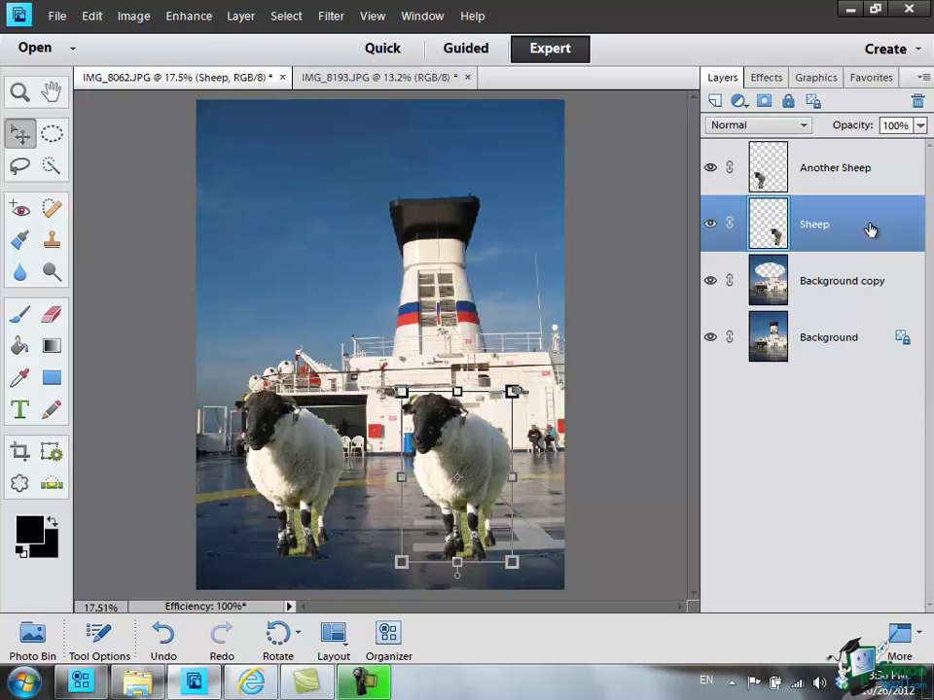
{"action": "left_click", "coordinate": [711, 224]}
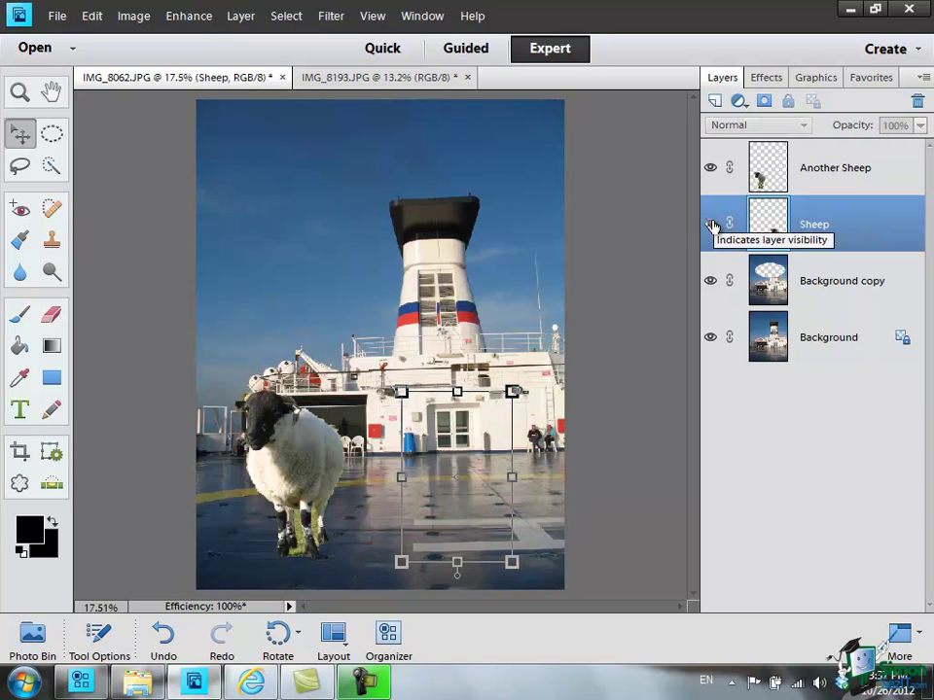
{"action": "left_click", "coordinate": [711, 225]}
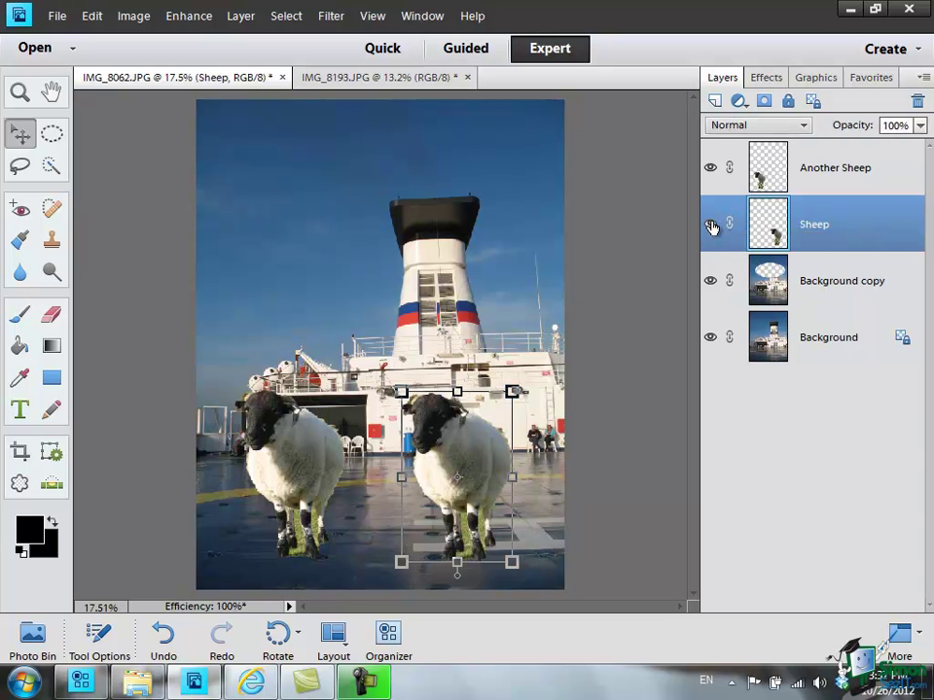
{"action": "left_click", "coordinate": [711, 169]}
{"action": "left_click", "coordinate": [711, 169]}
{"action": "left_click", "coordinate": [827, 343]}
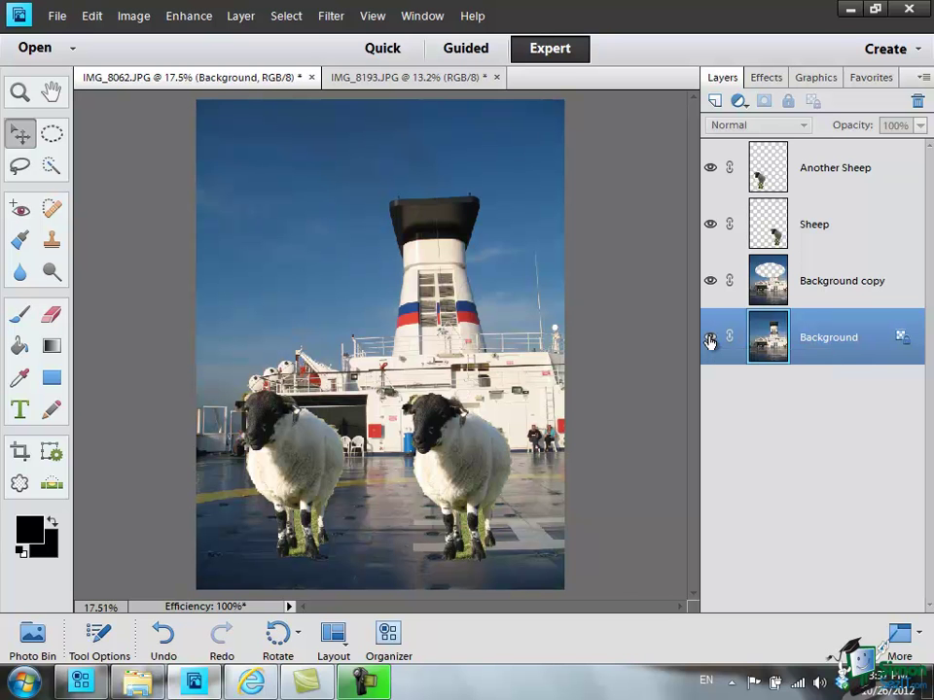
Hide the Background layer so the oval cut in the sky shows as transparent
{"action": "left_click", "coordinate": [710, 339]}
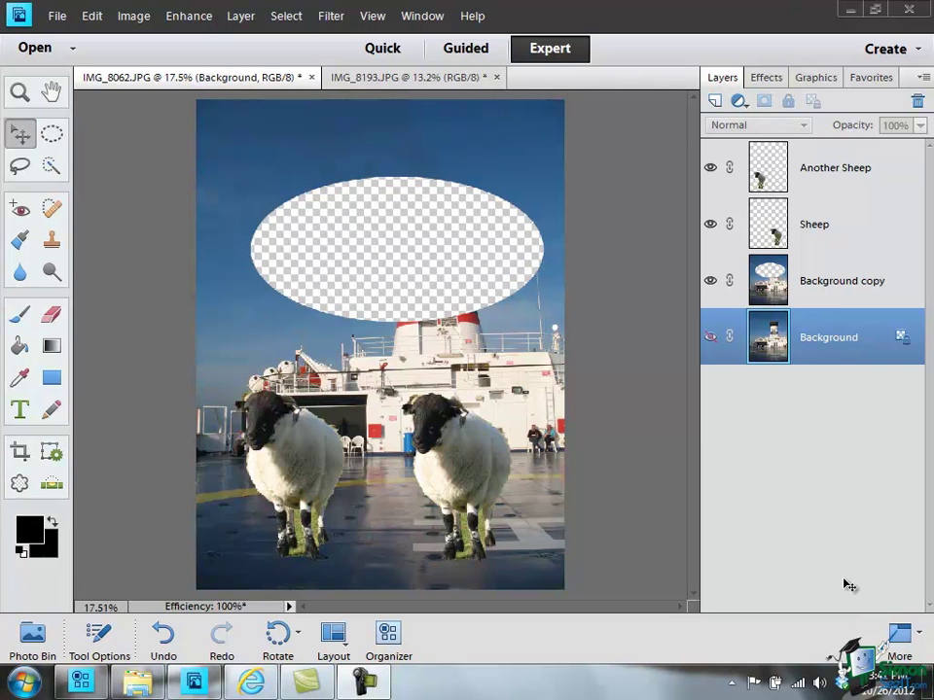
Duplicate the Background layer as 'Background copy 2'
{"action": "right_click", "coordinate": [822, 343]}
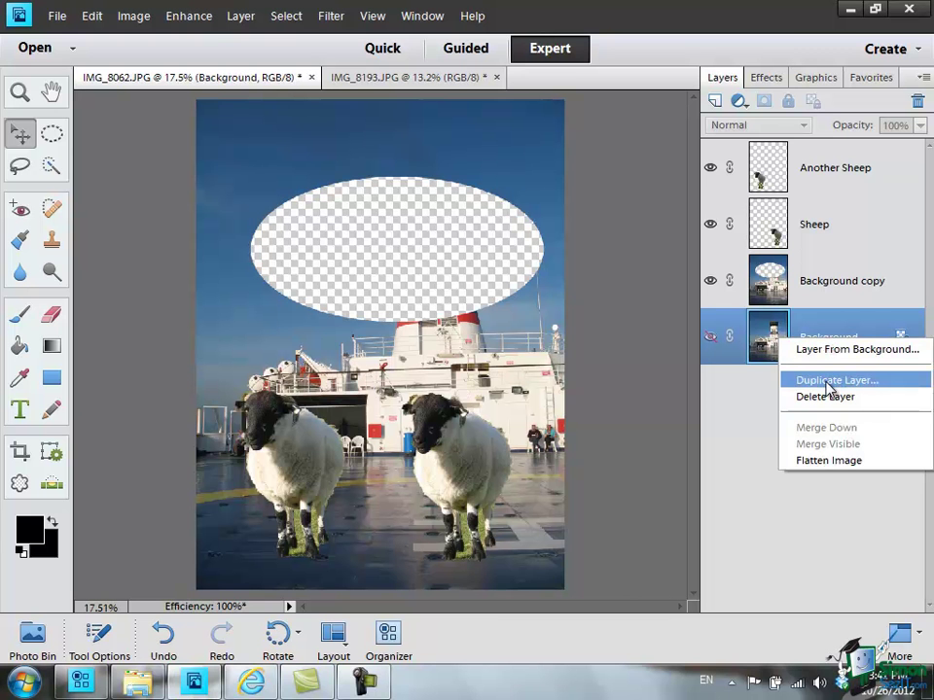
{"action": "left_click", "coordinate": [828, 382]}
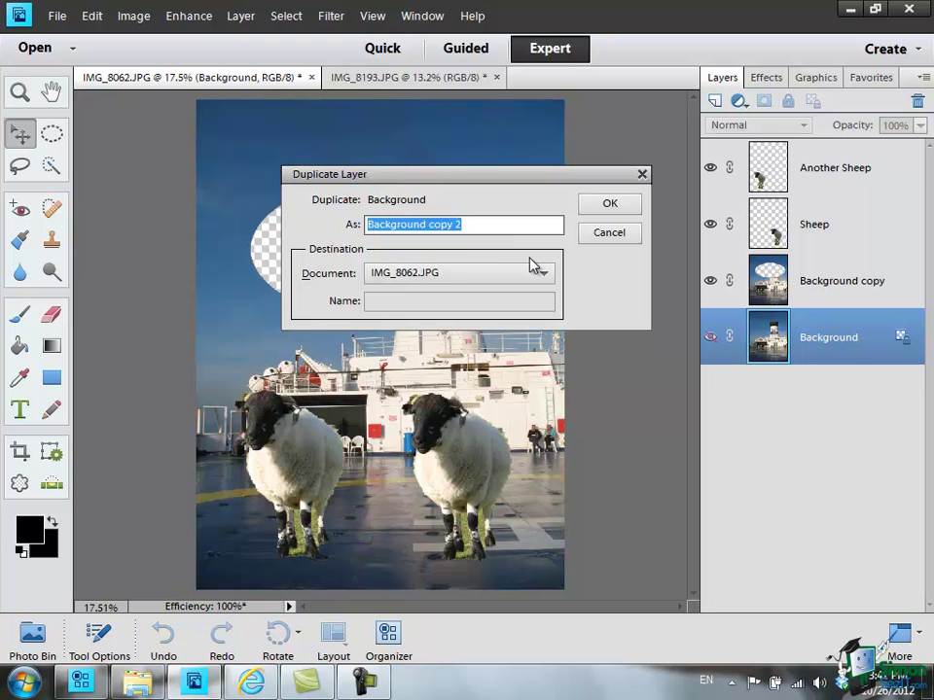
{"action": "left_click", "coordinate": [611, 205]}
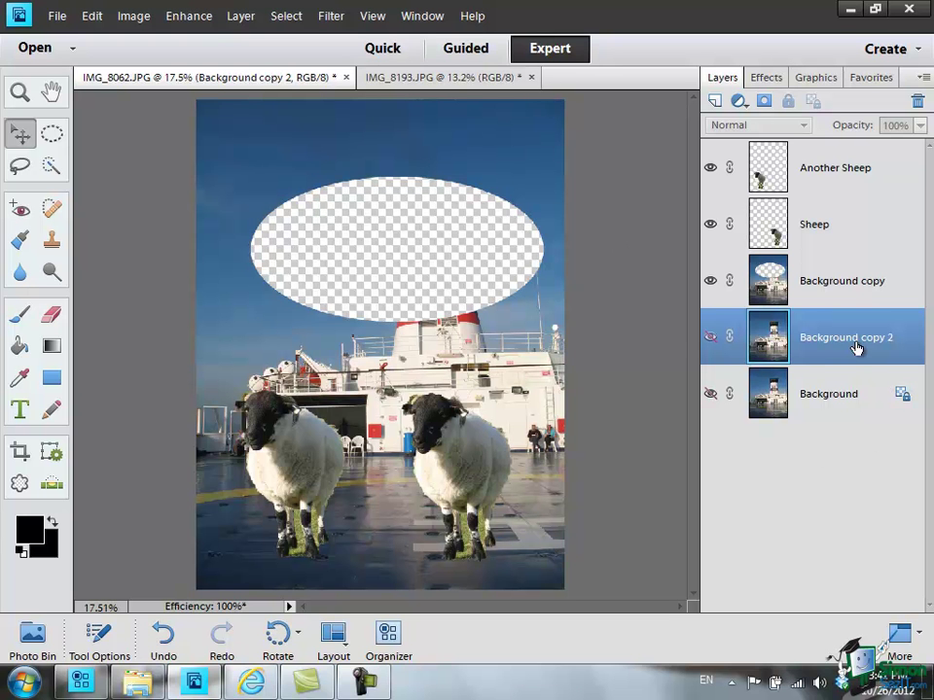
Delete the holed Background copy layer, confirming the deletion
{"action": "left_click", "coordinate": [844, 285]}
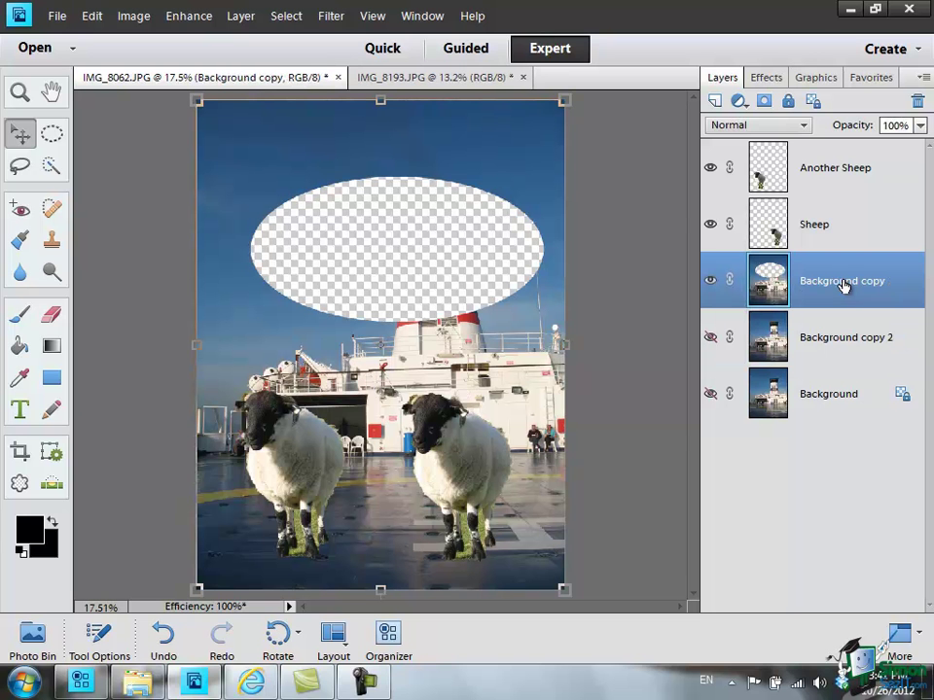
{"action": "right_click", "coordinate": [844, 285]}
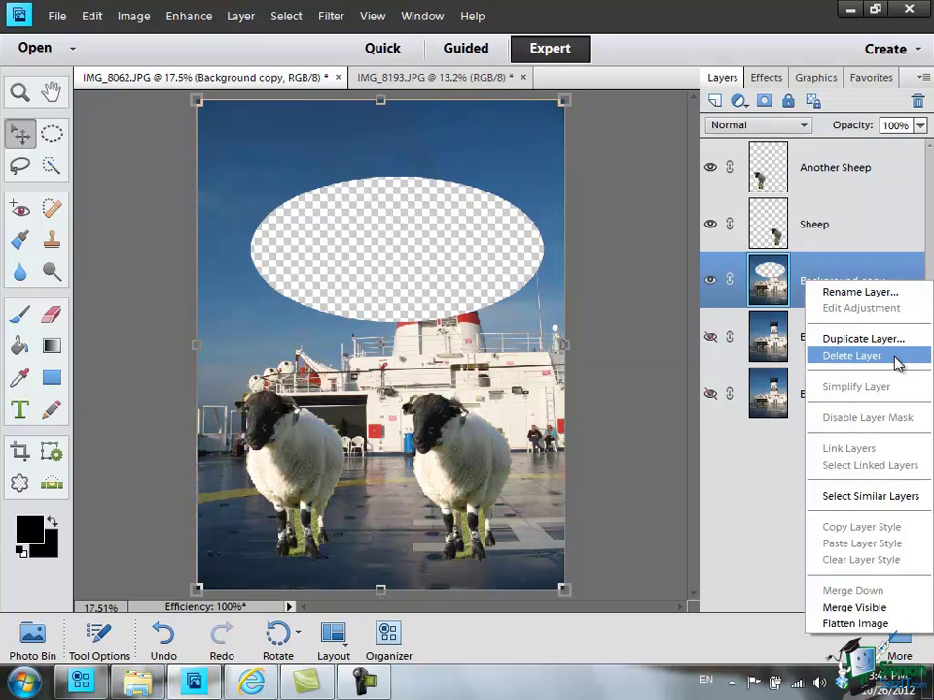
{"action": "left_click", "coordinate": [844, 356]}
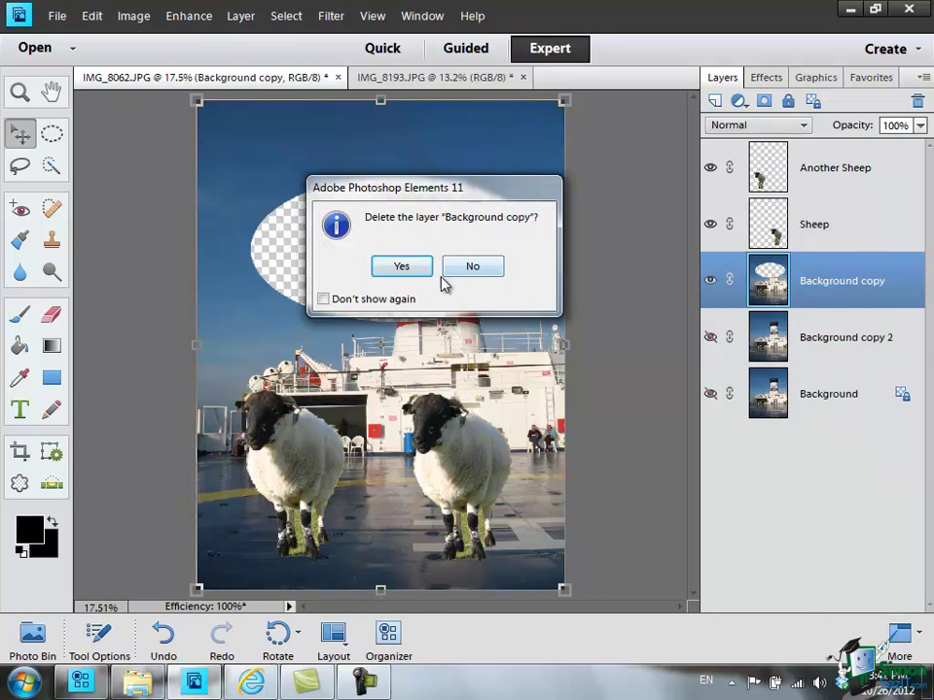
{"action": "left_click", "coordinate": [401, 269]}
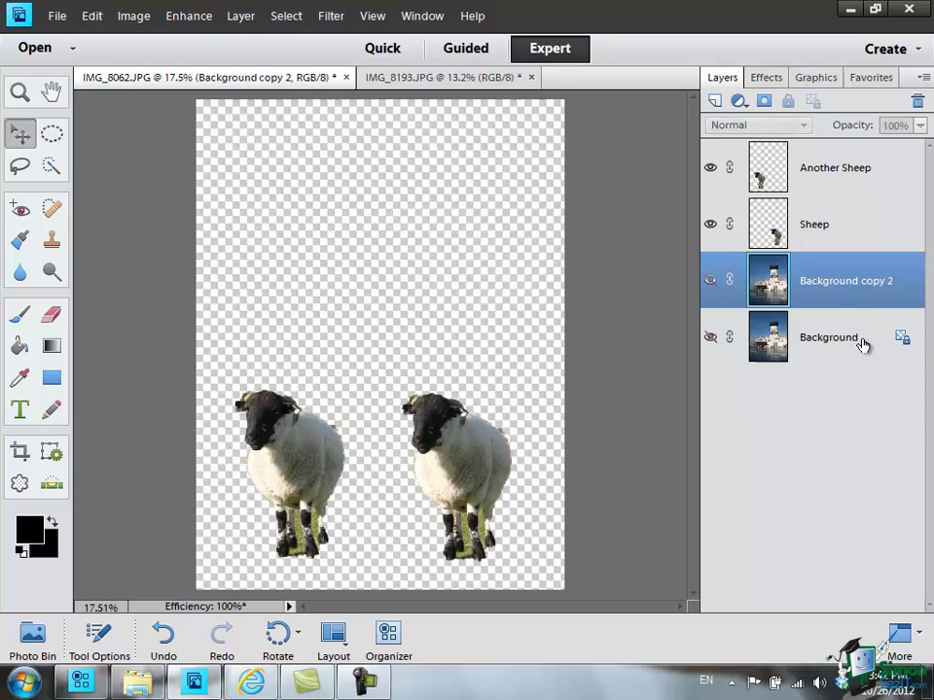
Make Background copy 2 visible to show the intact ferry deck behind both sheep
{"action": "left_click", "coordinate": [709, 281]}
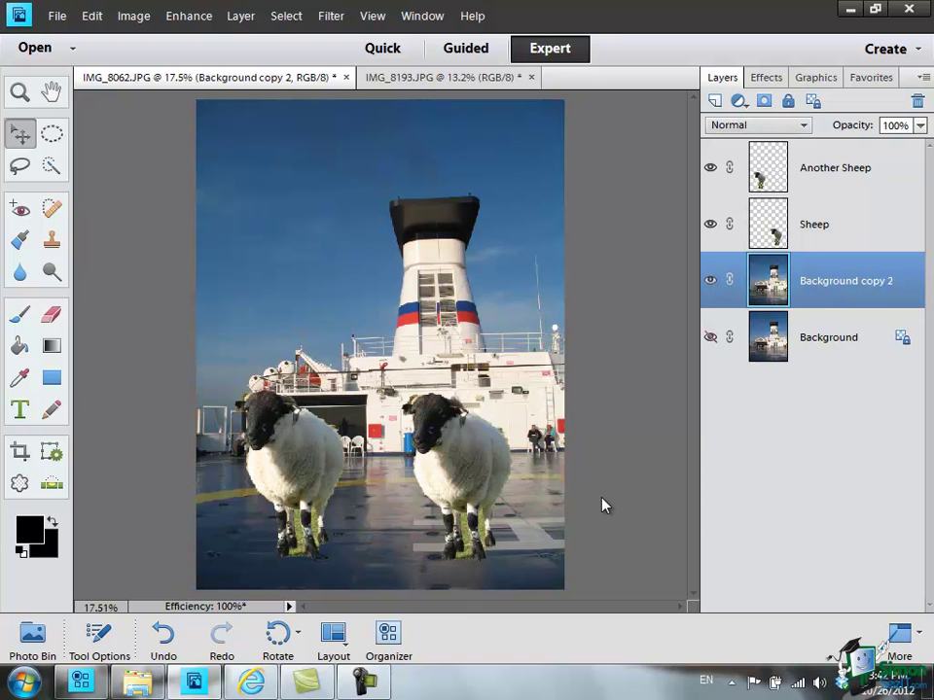